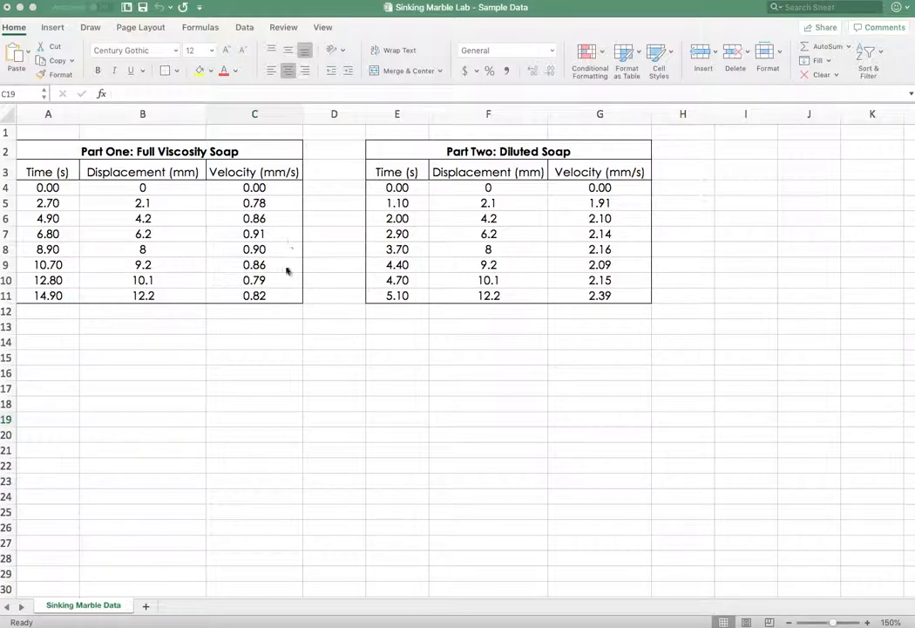
Review the time, displacement and velocity columns of the Part One: Full Viscosity Soap table
{"action": "left_click", "coordinate": [56, 173]}
{"action": "left_click_drag", "start_coordinate": [57, 173], "coordinate": [52, 297]}
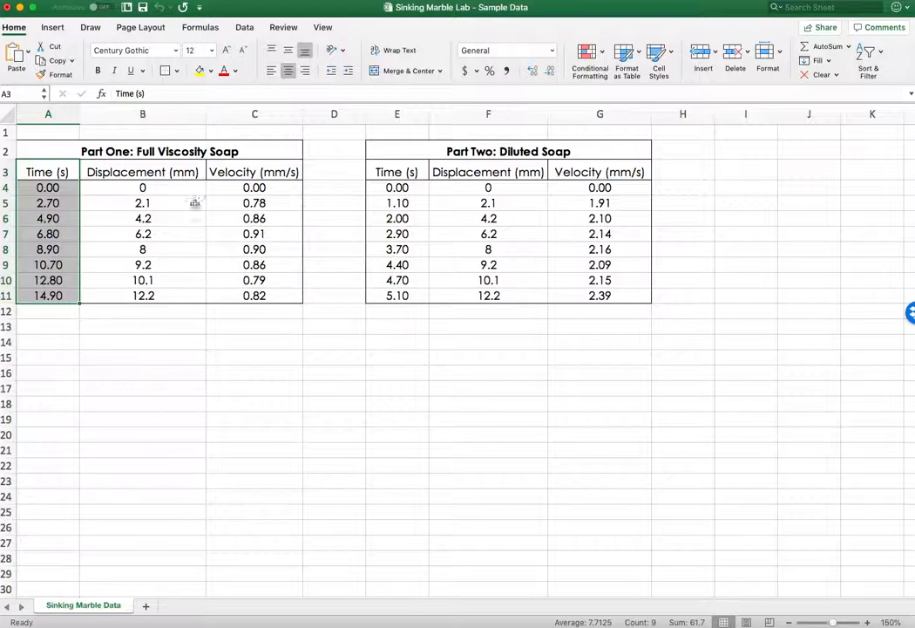
{"action": "left_click_drag", "start_coordinate": [184, 172], "coordinate": [186, 299]}
{"action": "left_click_drag", "start_coordinate": [267, 170], "coordinate": [242, 290]}
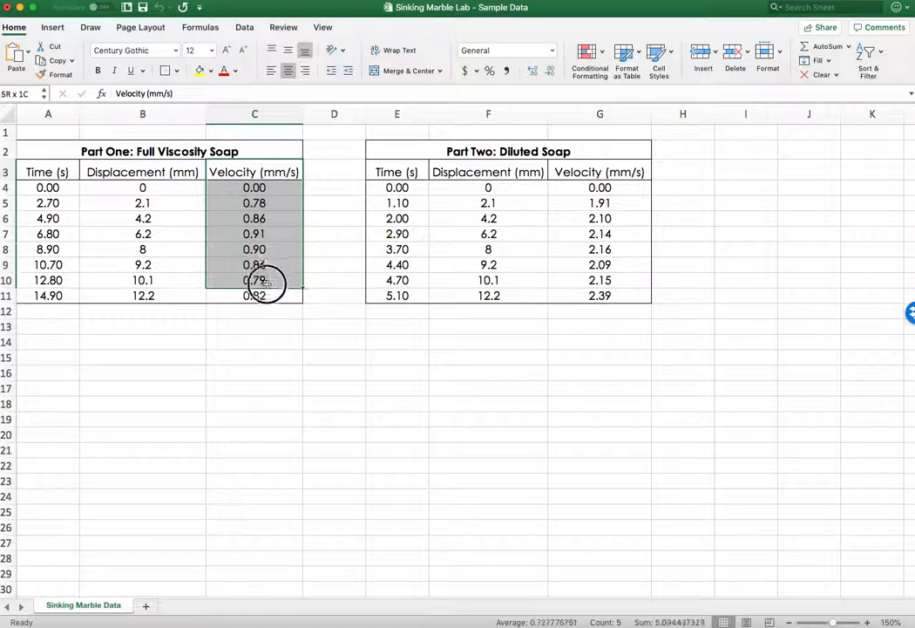
{"action": "left_click", "coordinate": [442, 270]}
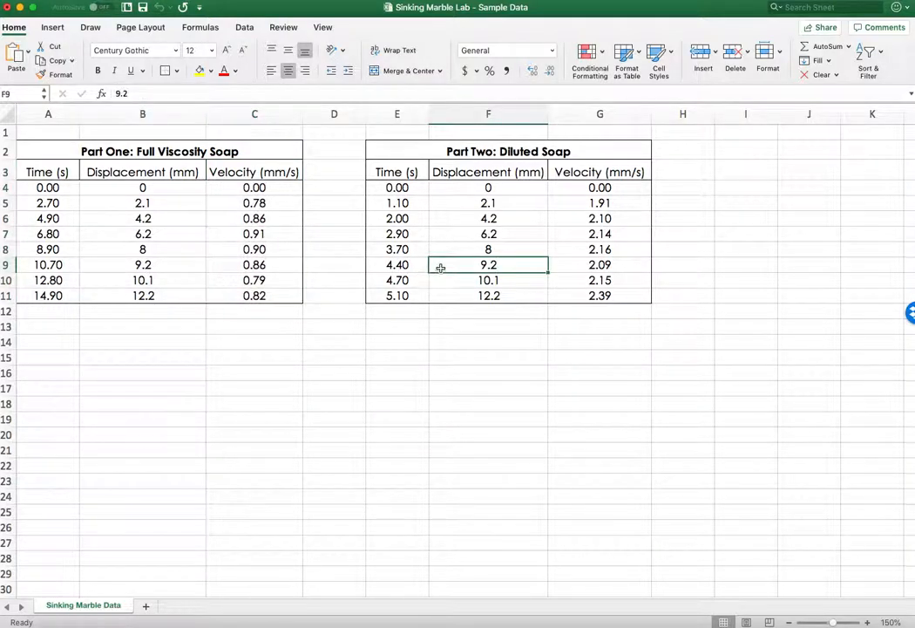
{"action": "left_click_drag", "start_coordinate": [48, 173], "coordinate": [255, 174]}
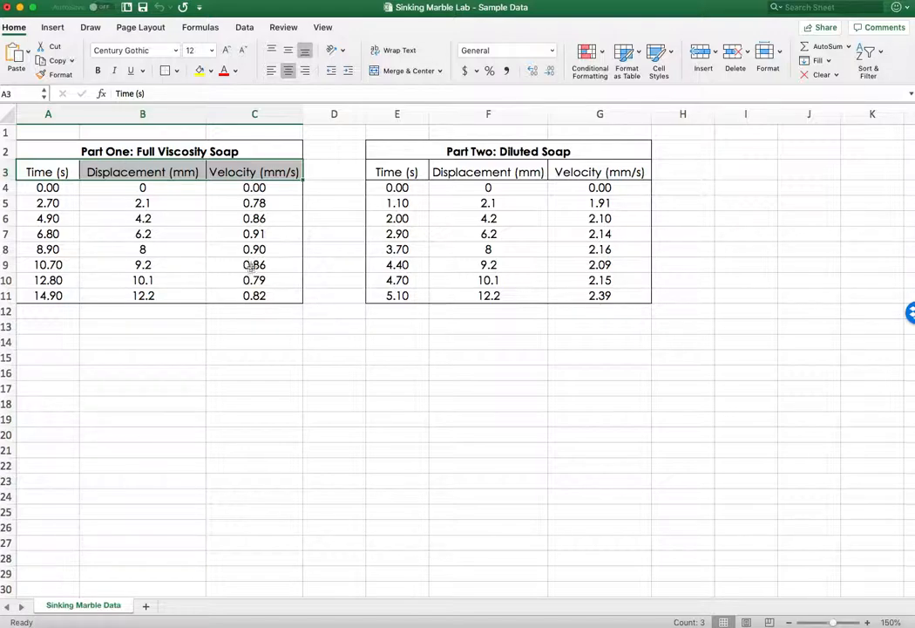
{"action": "left_click", "coordinate": [142, 218]}
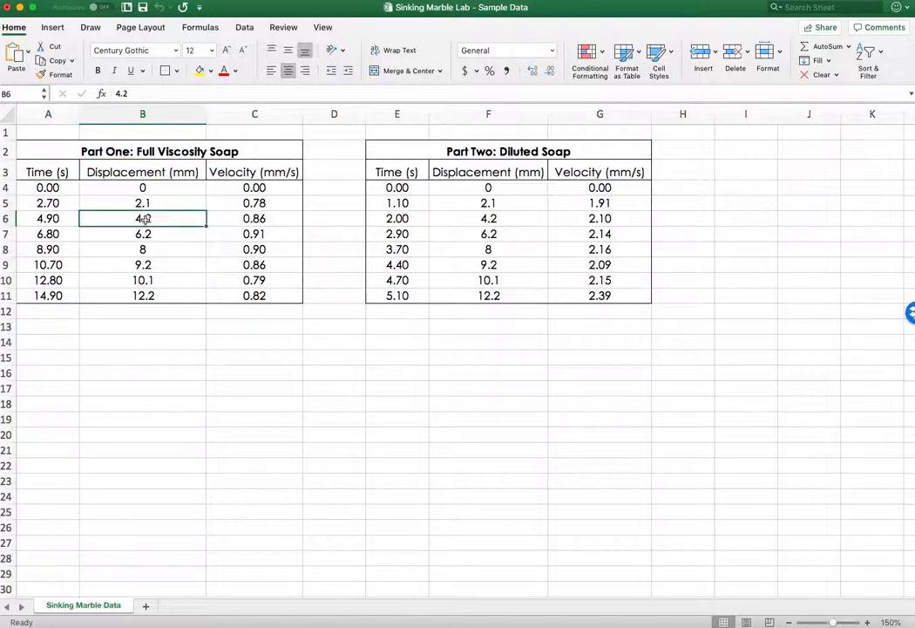
Insert a markers-only scatter chart from the Part One time and displacement data, headers included (A3:B11)
{"action": "left_click", "coordinate": [41, 171]}
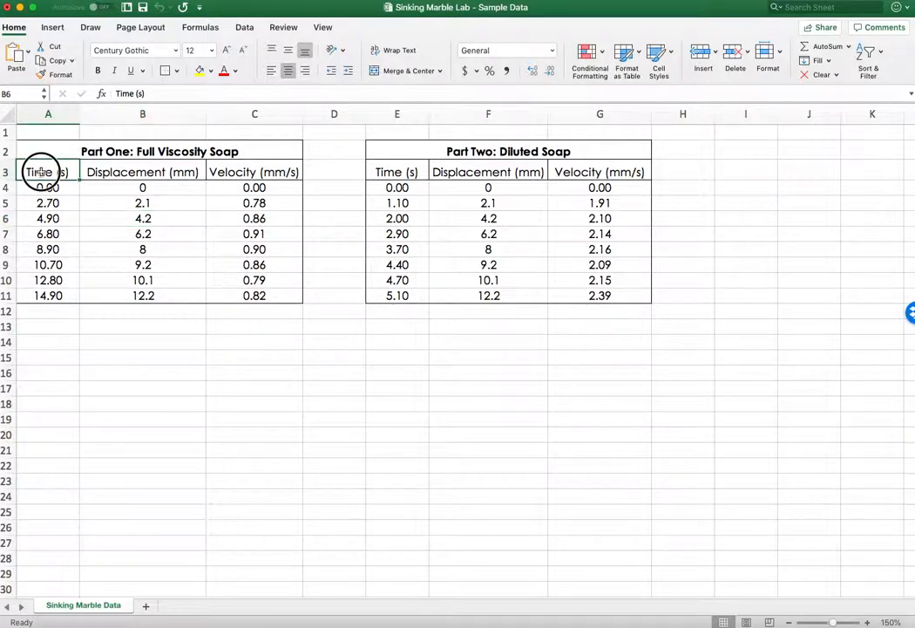
{"action": "left_click_drag", "start_coordinate": [40, 172], "coordinate": [177, 301]}
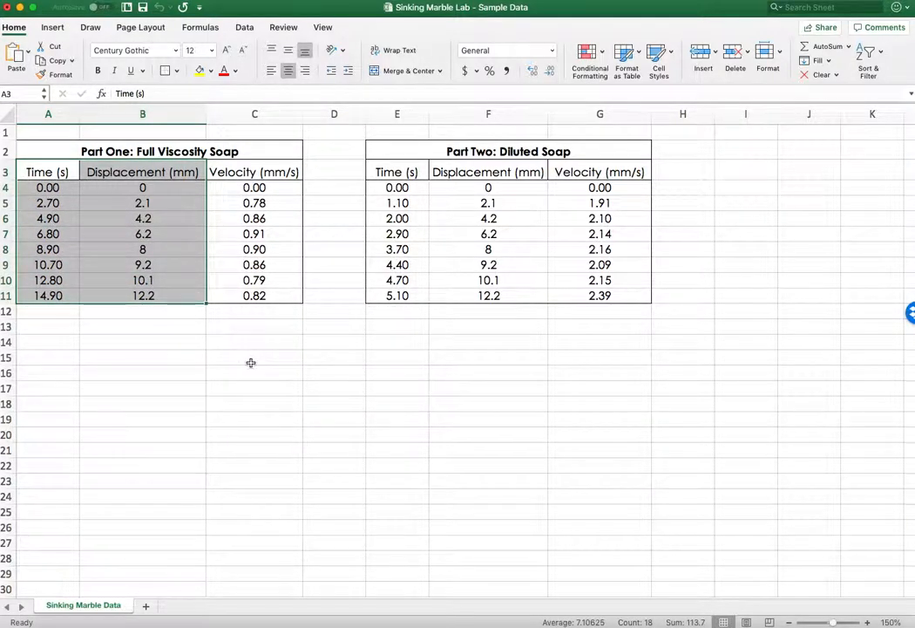
{"action": "left_click", "coordinate": [54, 29]}
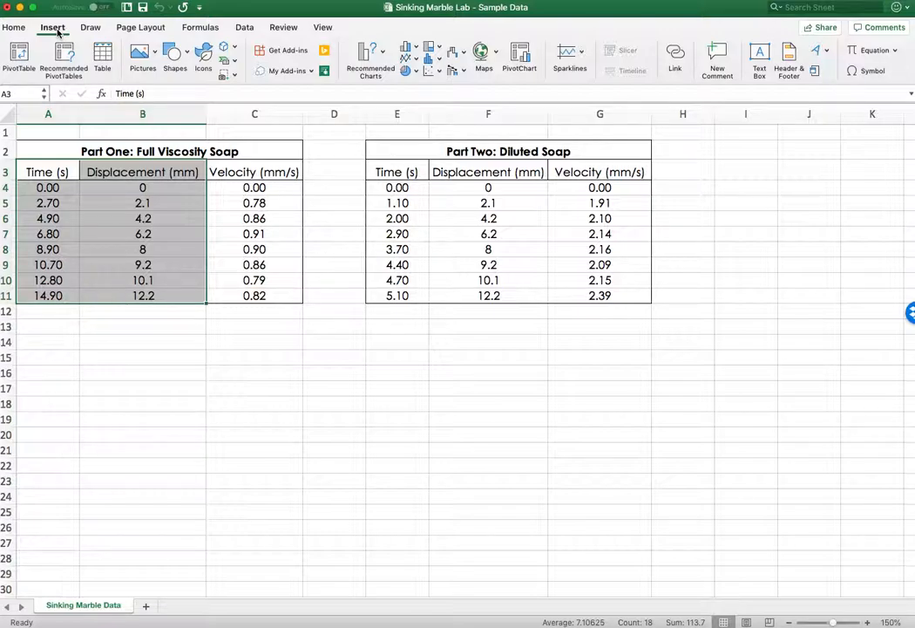
{"action": "left_click", "coordinate": [433, 70]}
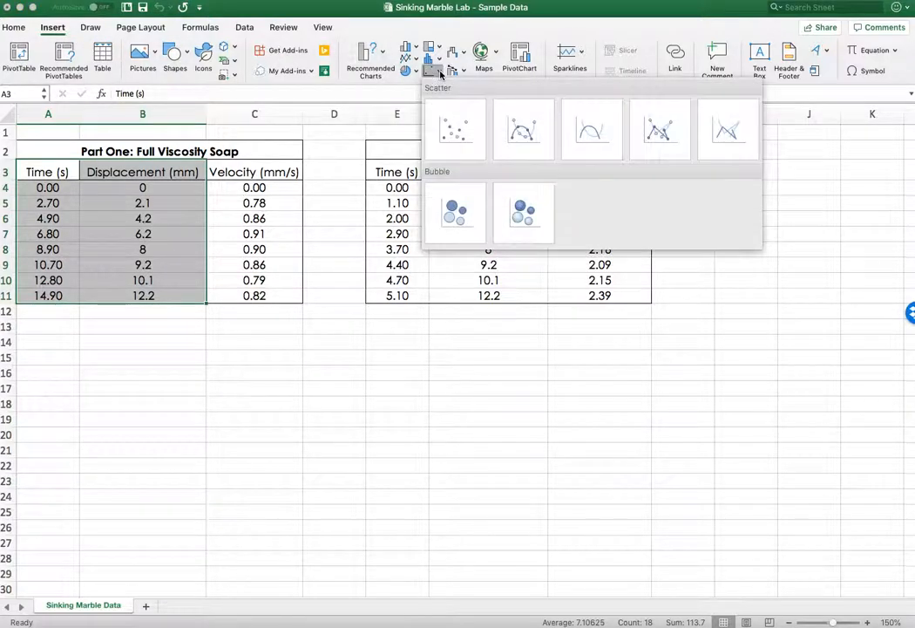
{"action": "left_click", "coordinate": [476, 149]}
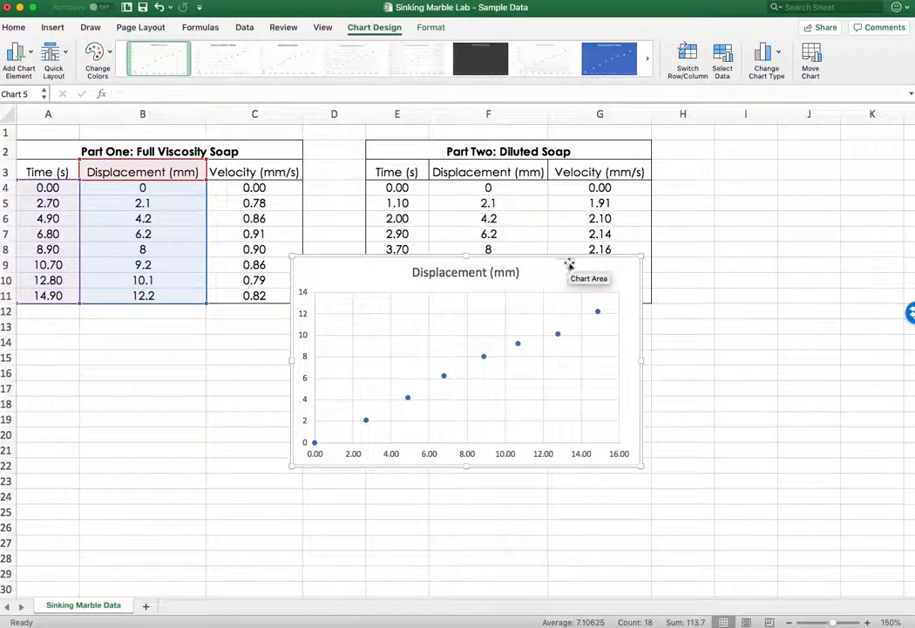
Move the chart to a new sheet named "Part One - d vs. t" and place that sheet after Sinking Marble Data
{"action": "left_click_drag", "start_coordinate": [571, 271], "coordinate": [733, 252]}
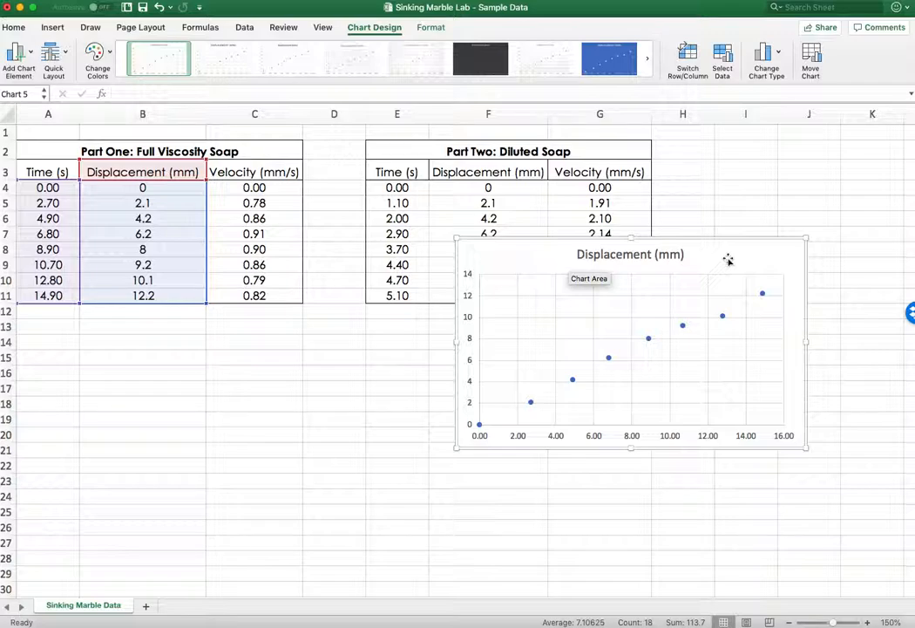
{"action": "right_click", "coordinate": [728, 260]}
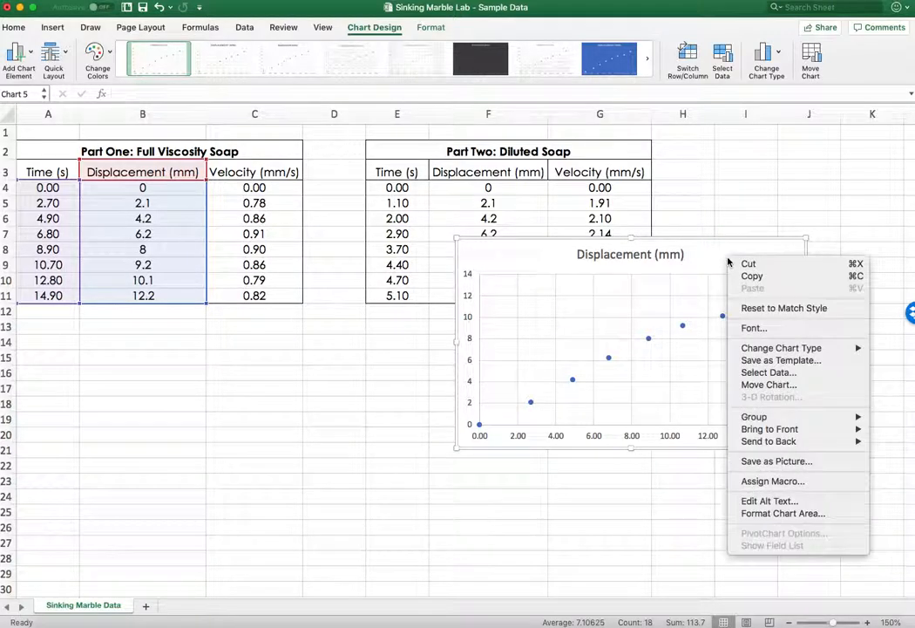
{"action": "left_click", "coordinate": [810, 384]}
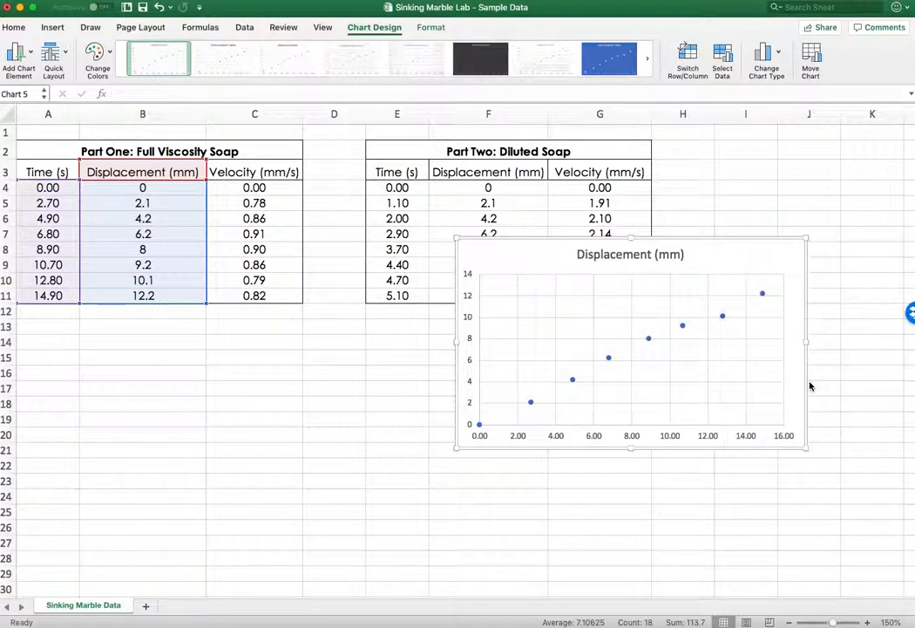
{"action": "left_click", "coordinate": [390, 182]}
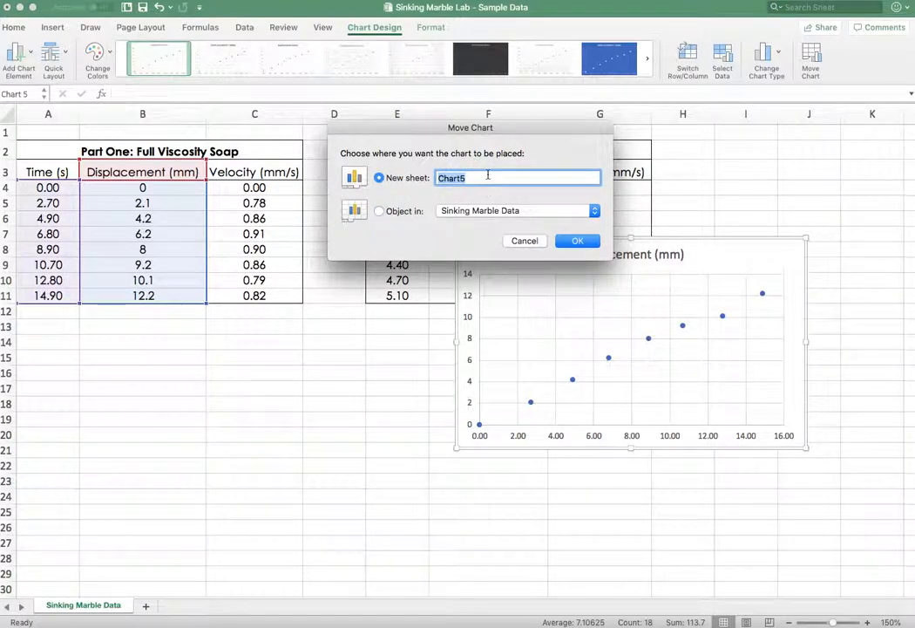
{"action": "type", "text": "Part One - d vs. t"}
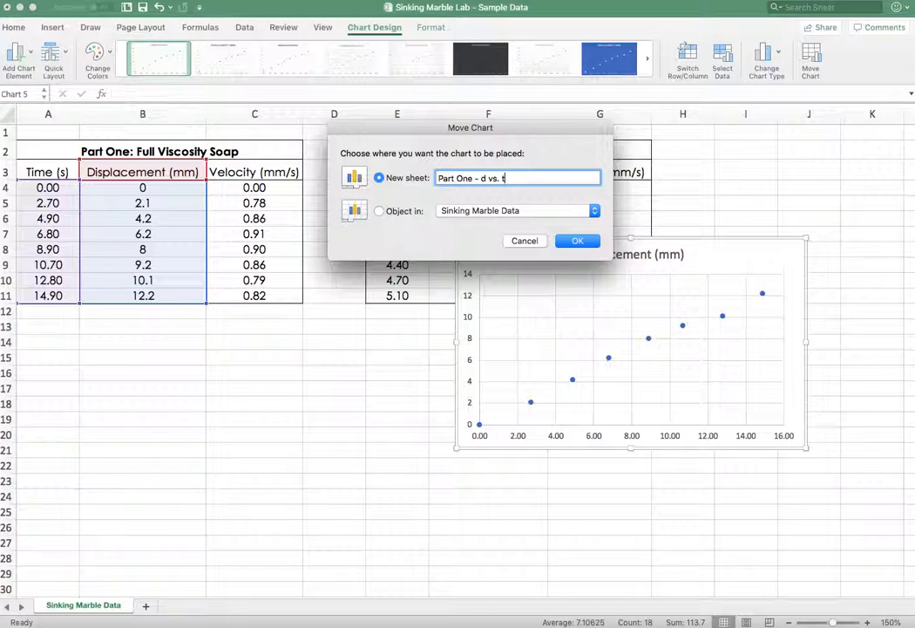
{"action": "left_click", "coordinate": [579, 241]}
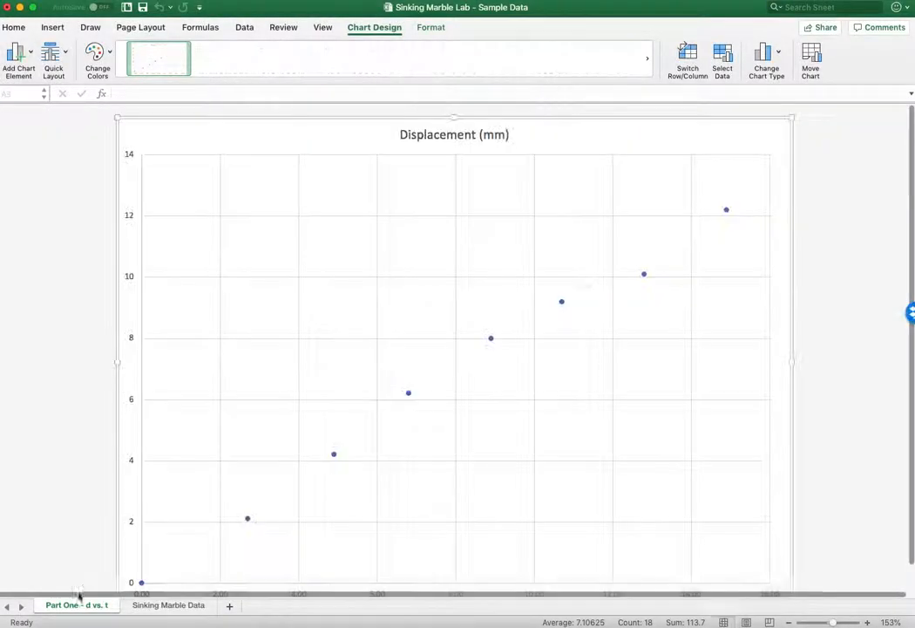
{"action": "left_click_drag", "start_coordinate": [216, 609], "coordinate": [222, 607]}
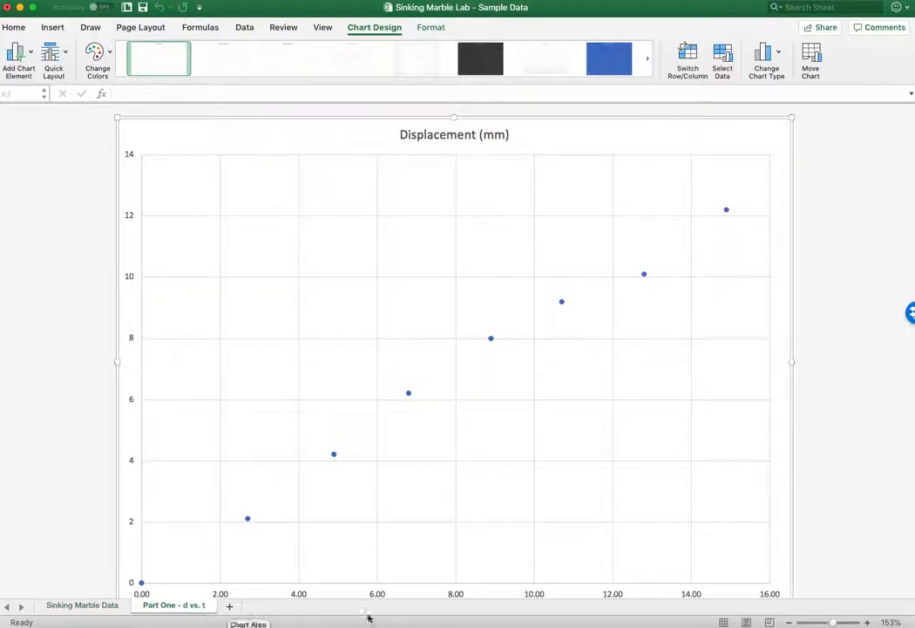
Change the chart title to "Displacement (mm) vs. Time (s)"
{"action": "left_click", "coordinate": [789, 623]}
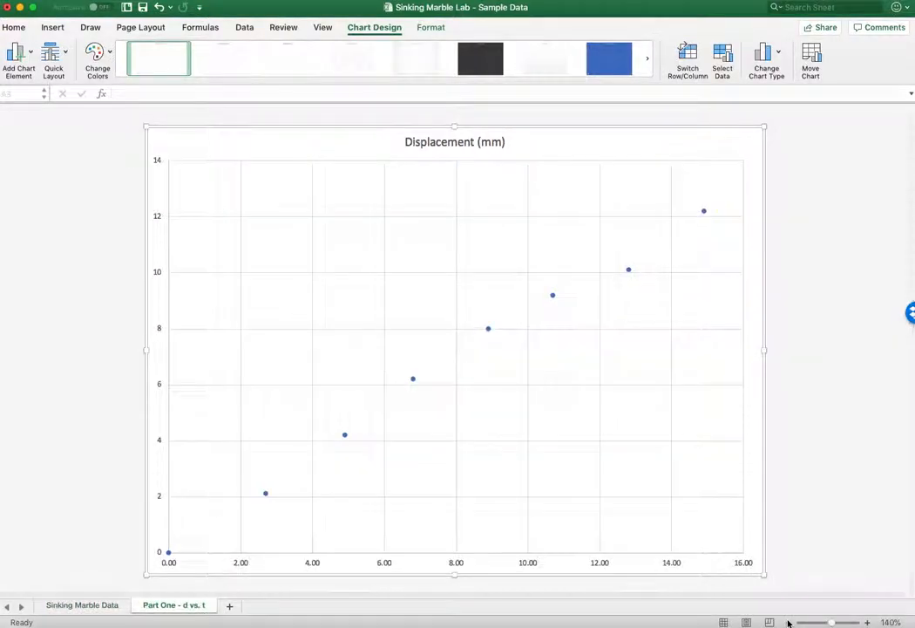
{"action": "left_click", "coordinate": [486, 143]}
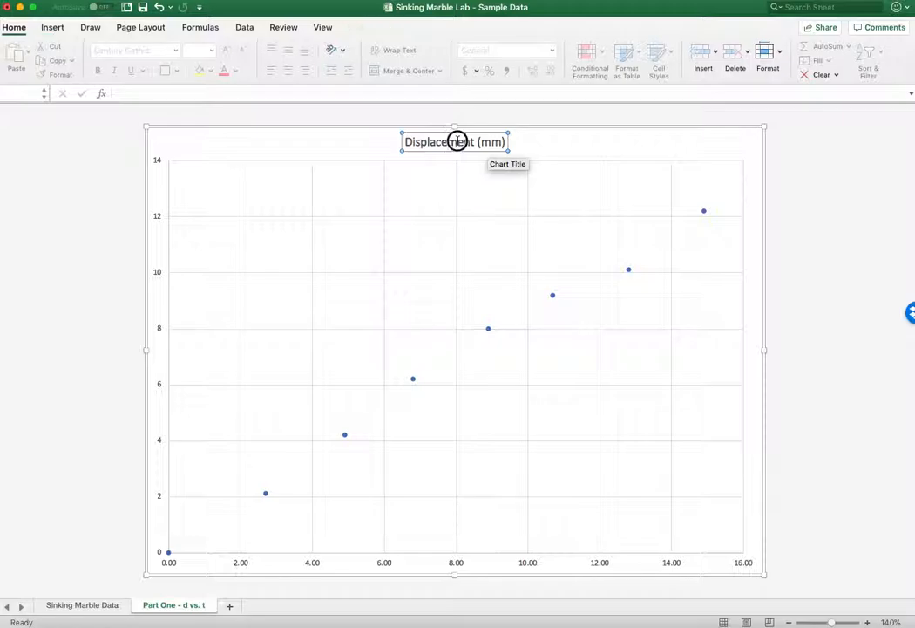
{"action": "left_click", "coordinate": [508, 141]}
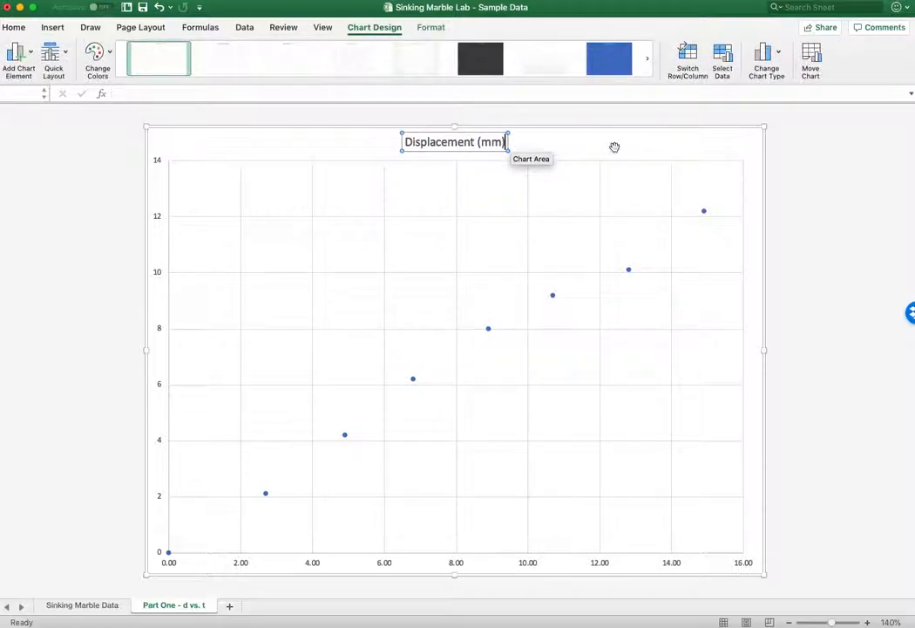
{"action": "type", "text": "vs."}
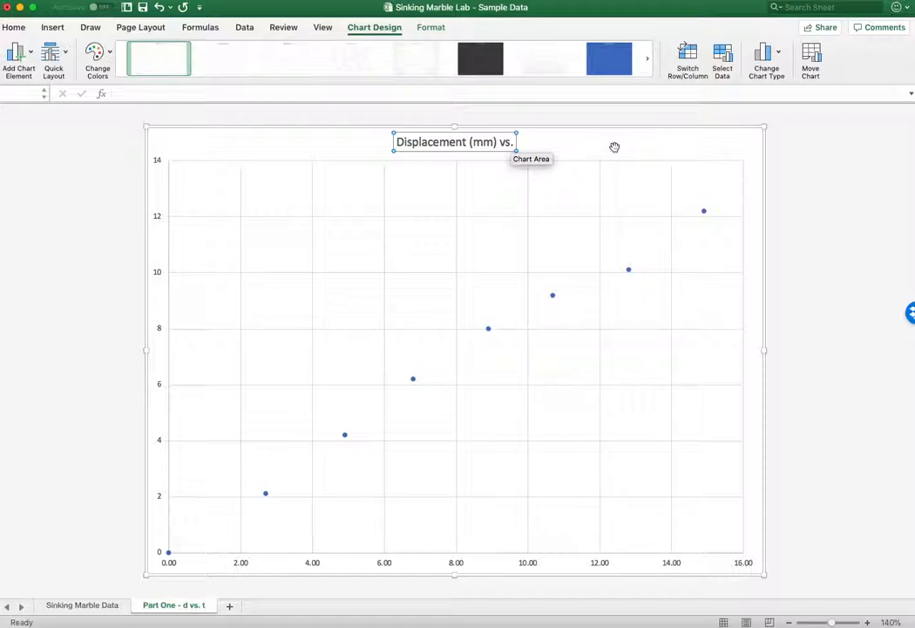
{"action": "type", "text": " Time (s)"}
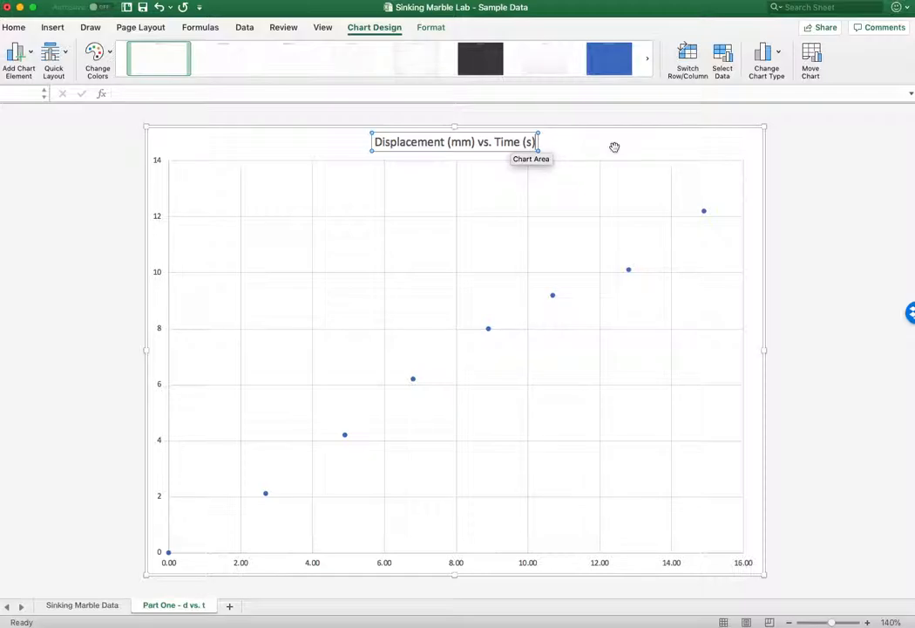
{"action": "left_click", "coordinate": [77, 193]}
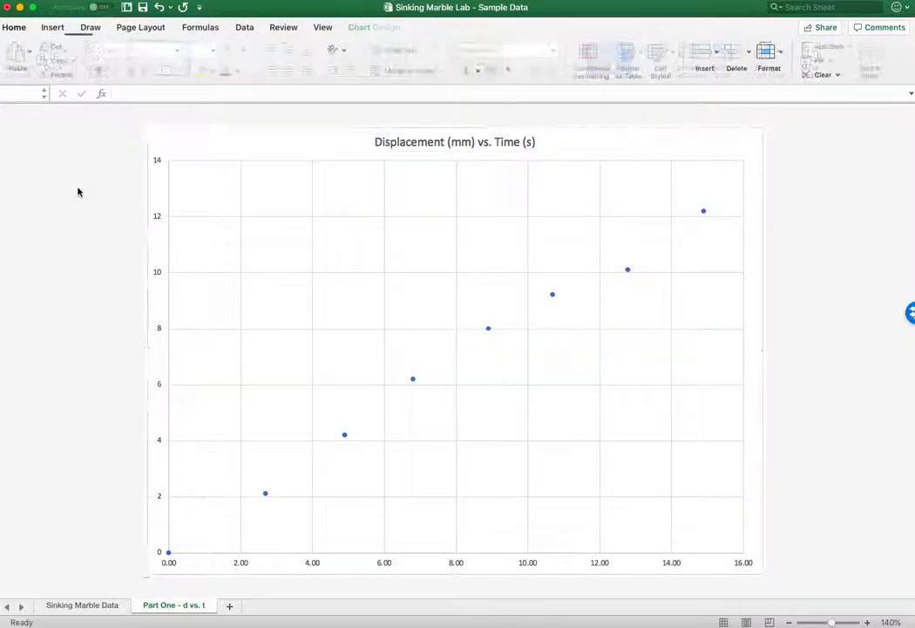
Add a primary horizontal axis title to the chart reading "Time (s)"
{"action": "left_click", "coordinate": [304, 145]}
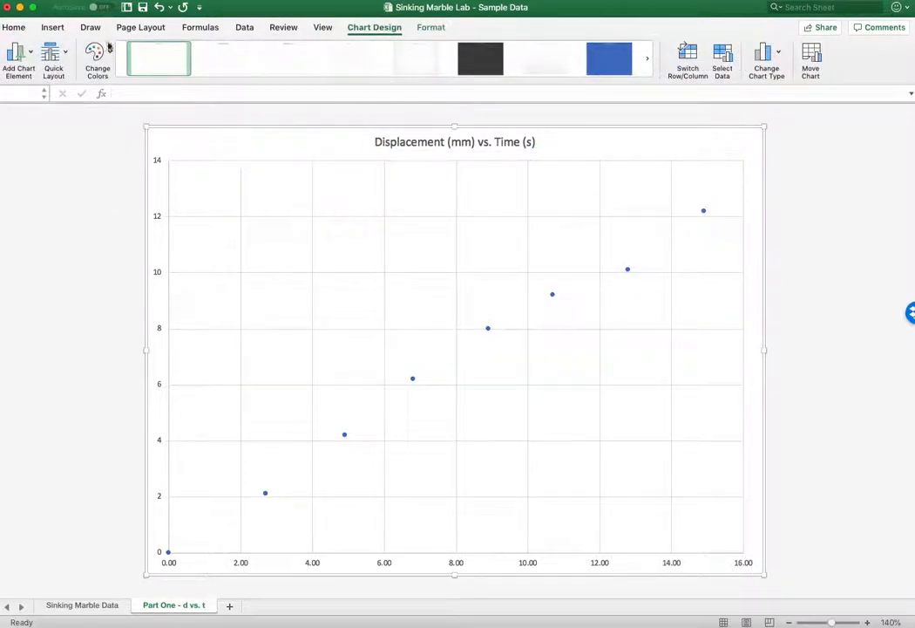
{"action": "left_click", "coordinate": [32, 52]}
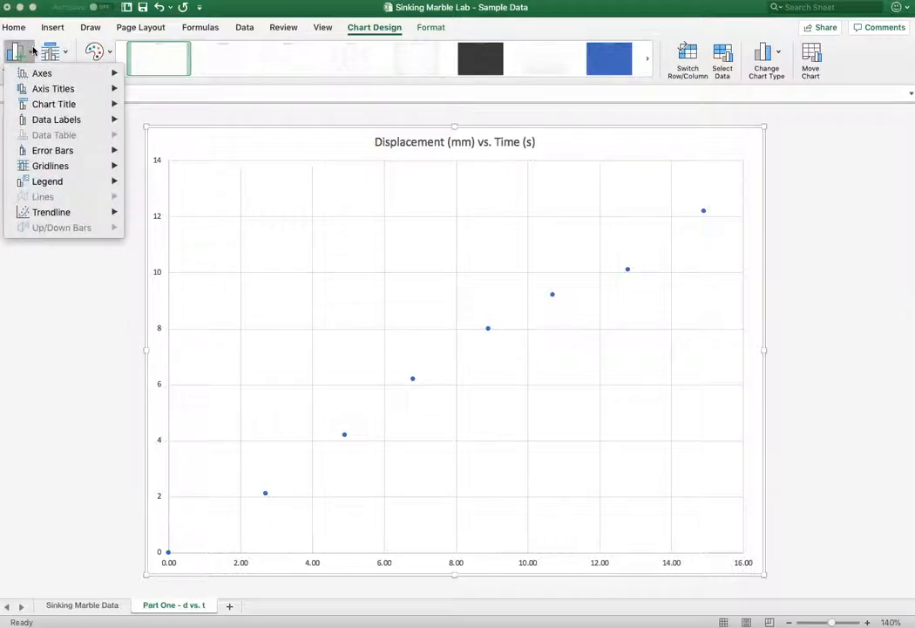
{"action": "mouse_move", "coordinate": [70, 88]}
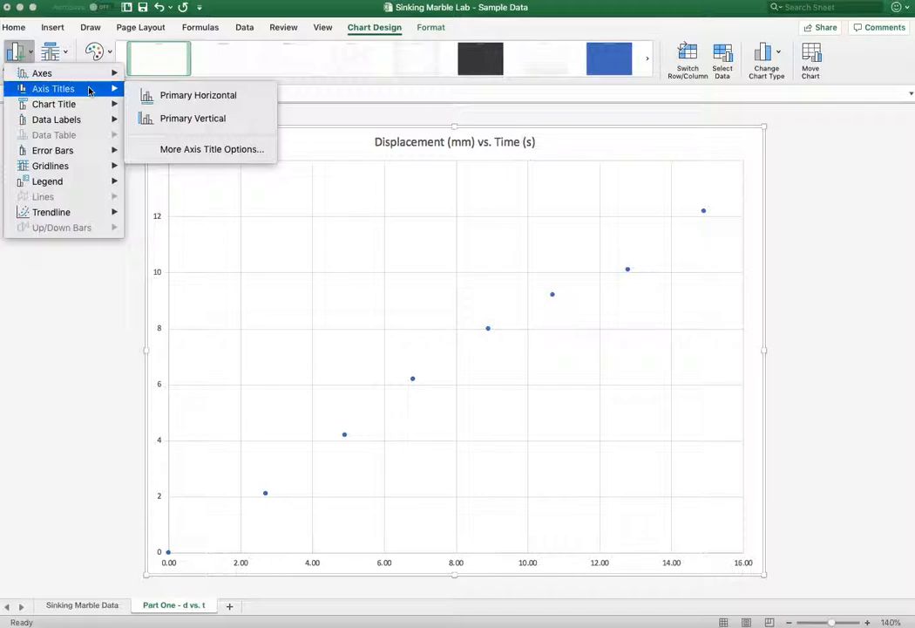
{"action": "left_click", "coordinate": [258, 96]}
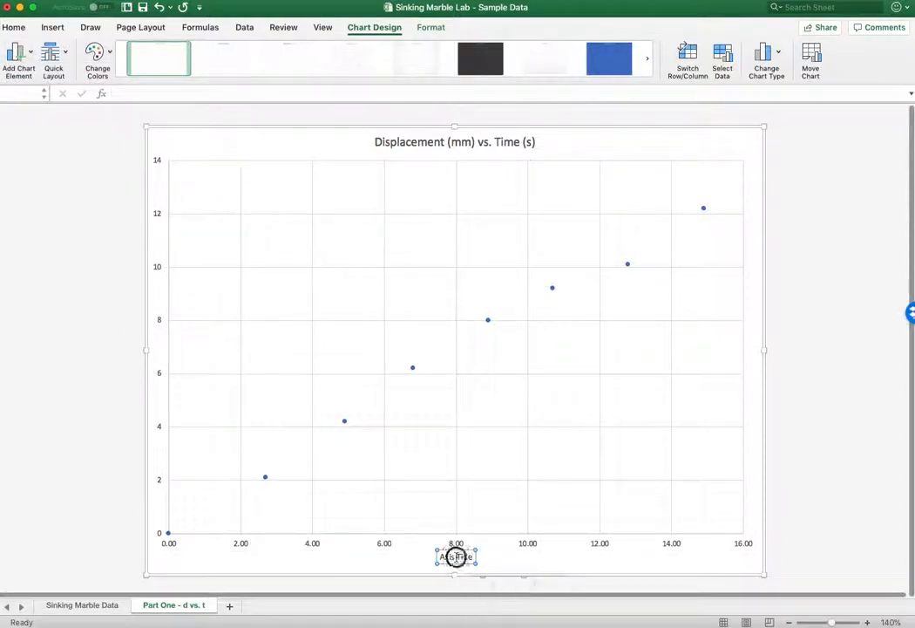
{"action": "triple_click", "coordinate": [456, 556]}
{"action": "key", "text": "BackSpace"}
{"action": "type", "text": "Time (s)"}
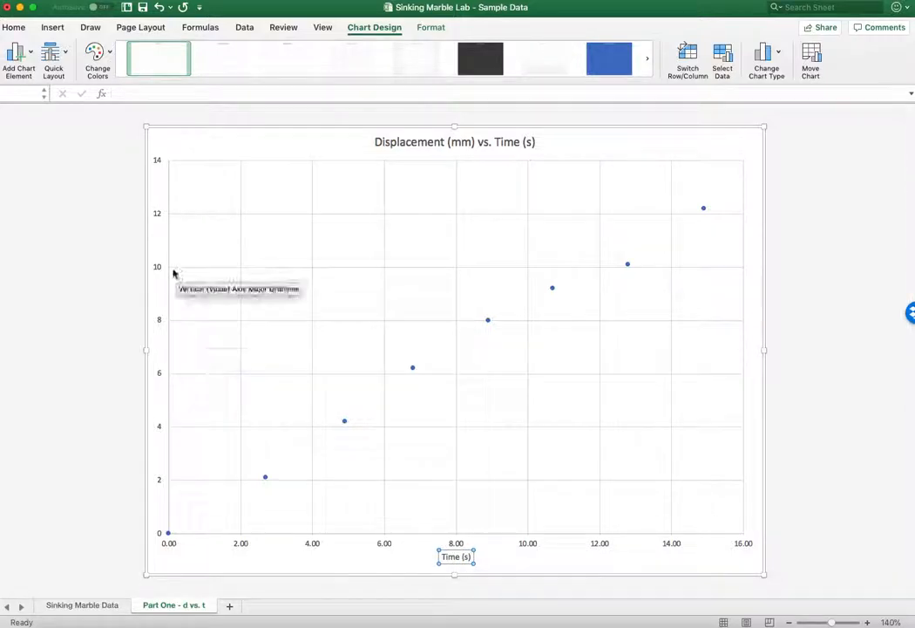
Add a primary vertical axis title to the chart reading "Displacement (mm)"
{"action": "left_click", "coordinate": [16, 54]}
{"action": "mouse_move", "coordinate": [54, 77]}
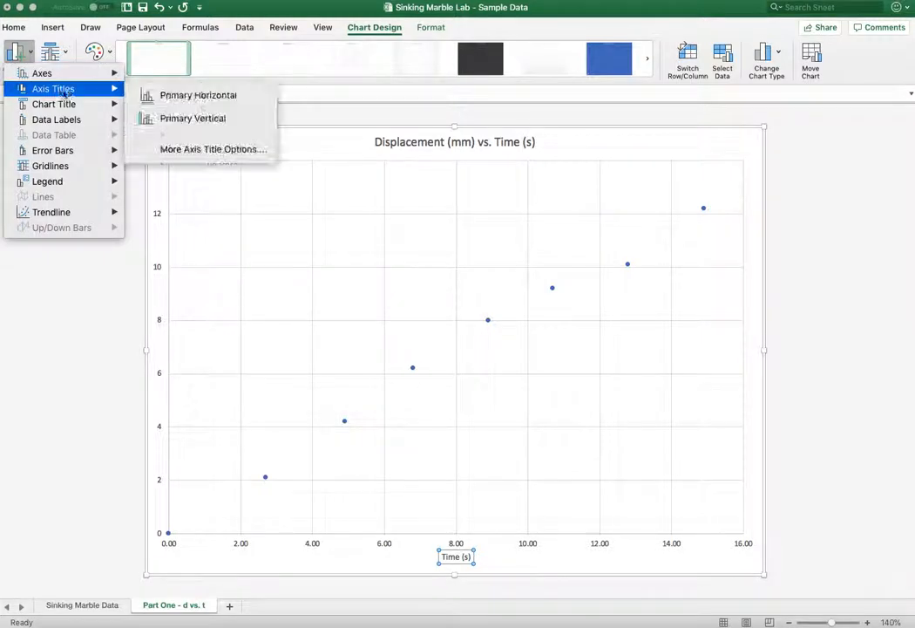
{"action": "left_click", "coordinate": [184, 117]}
{"action": "triple_click", "coordinate": [164, 347]}
{"action": "type", "text": "Displacement"}
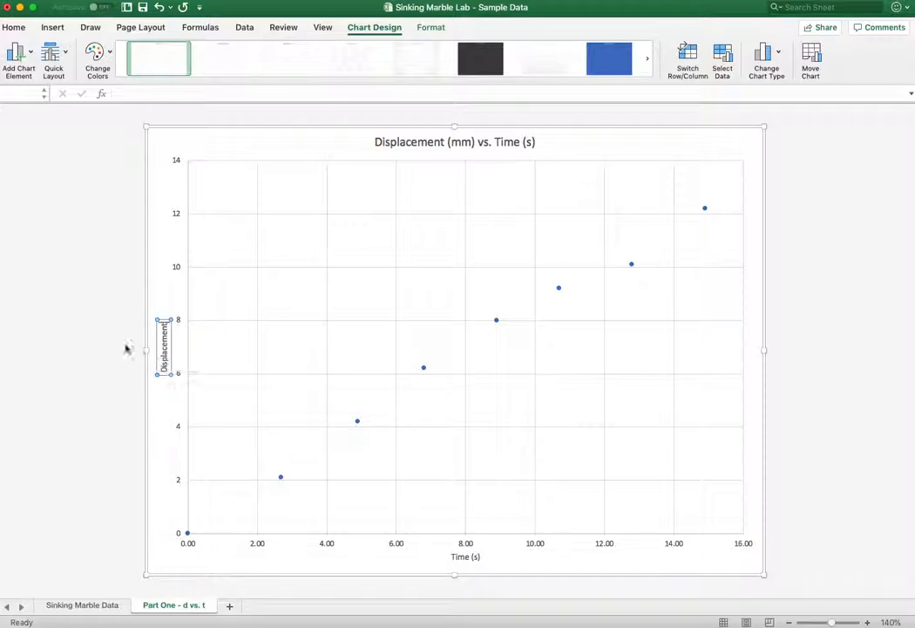
{"action": "type", "text": " (mm)"}
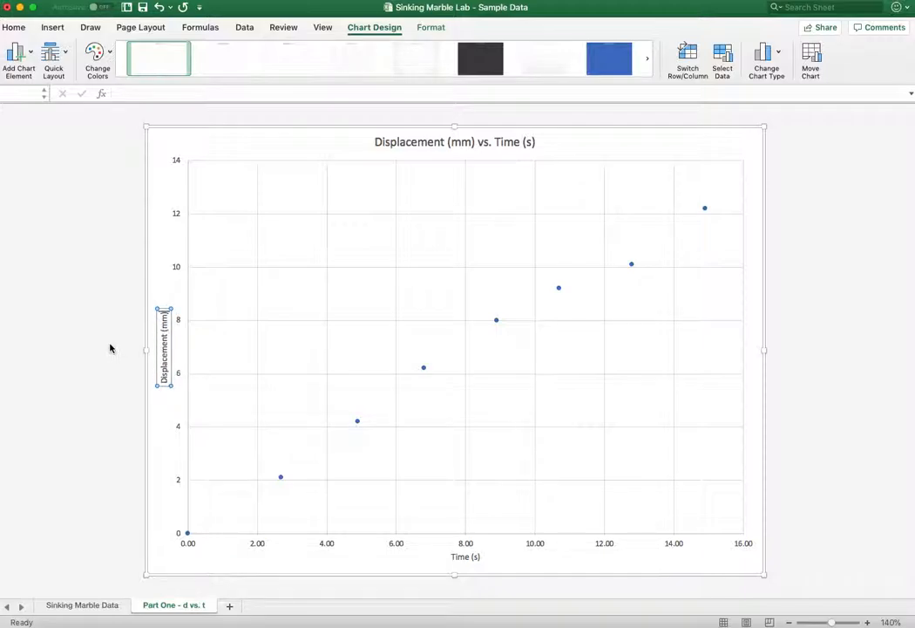
{"action": "left_click", "coordinate": [166, 259]}
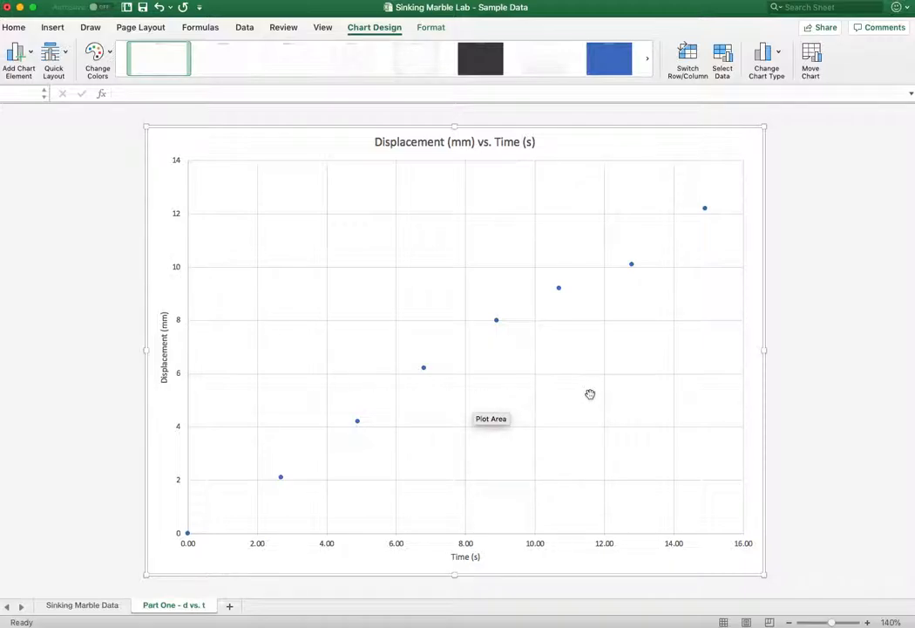
Add a linear trendline to the displacement data series
{"action": "left_click", "coordinate": [559, 288]}
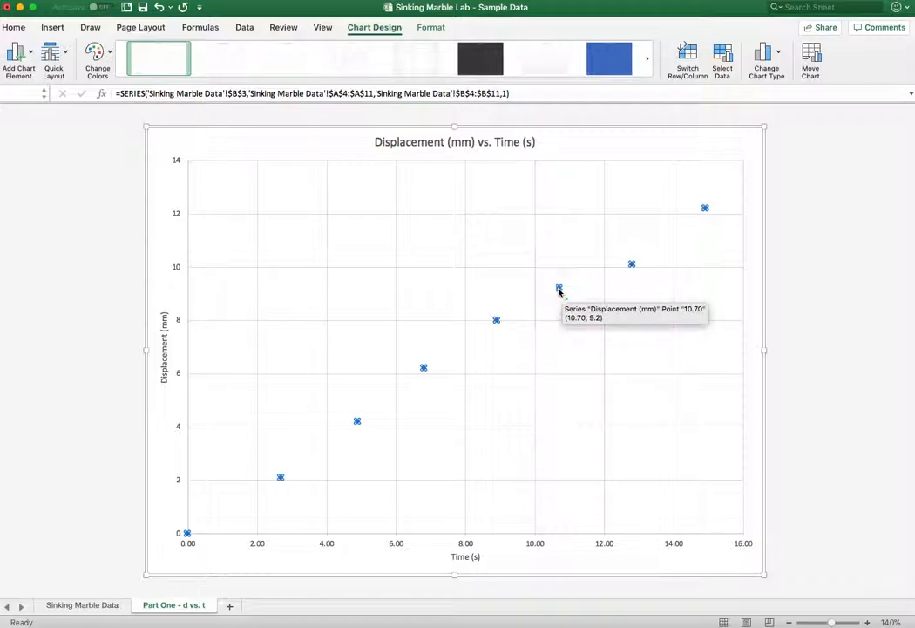
{"action": "right_click", "coordinate": [558, 290]}
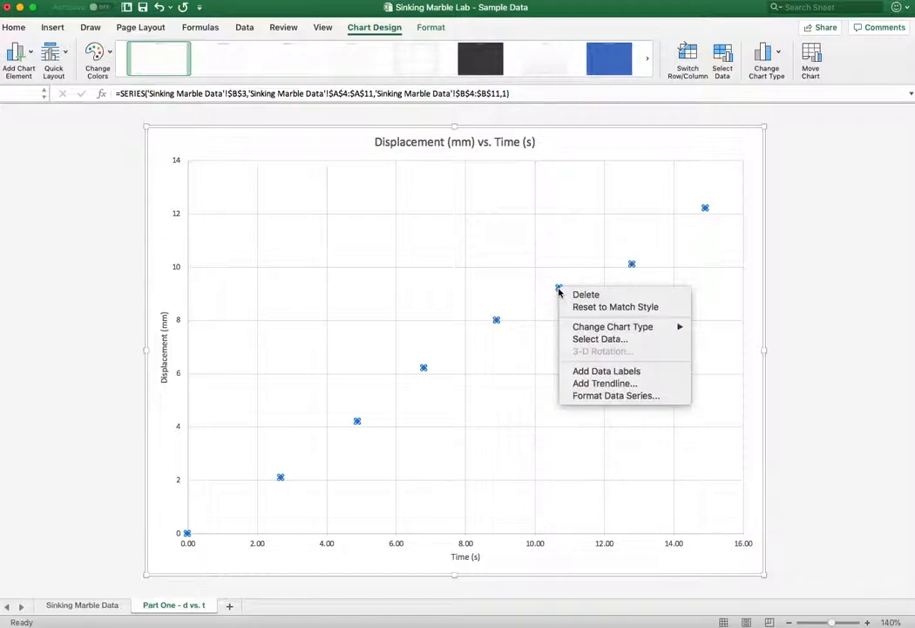
{"action": "left_click", "coordinate": [642, 384]}
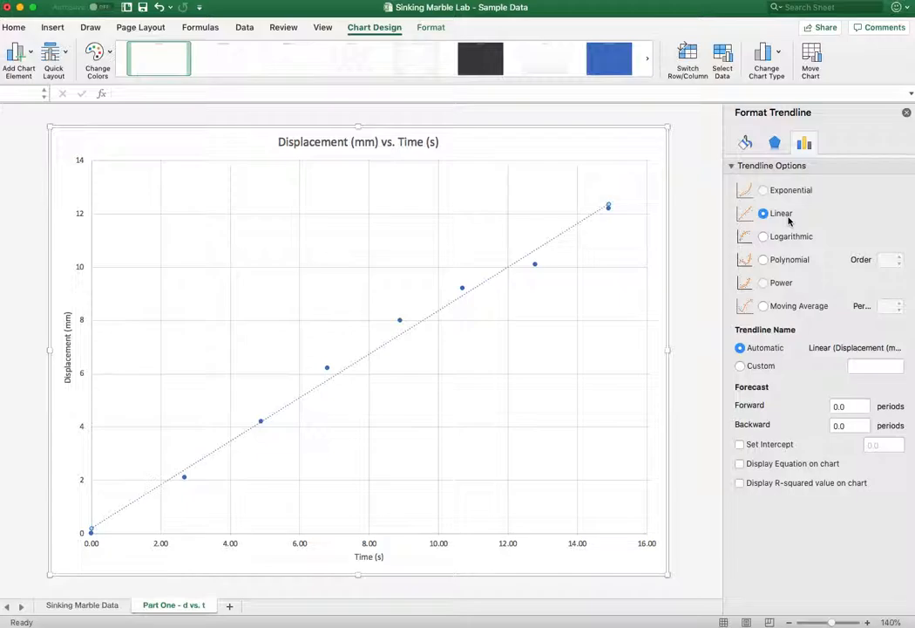
Close the trendline formatting options and return to the Sinking Marble Data sheet with the previous data selection cleared
{"action": "left_click", "coordinate": [906, 112]}
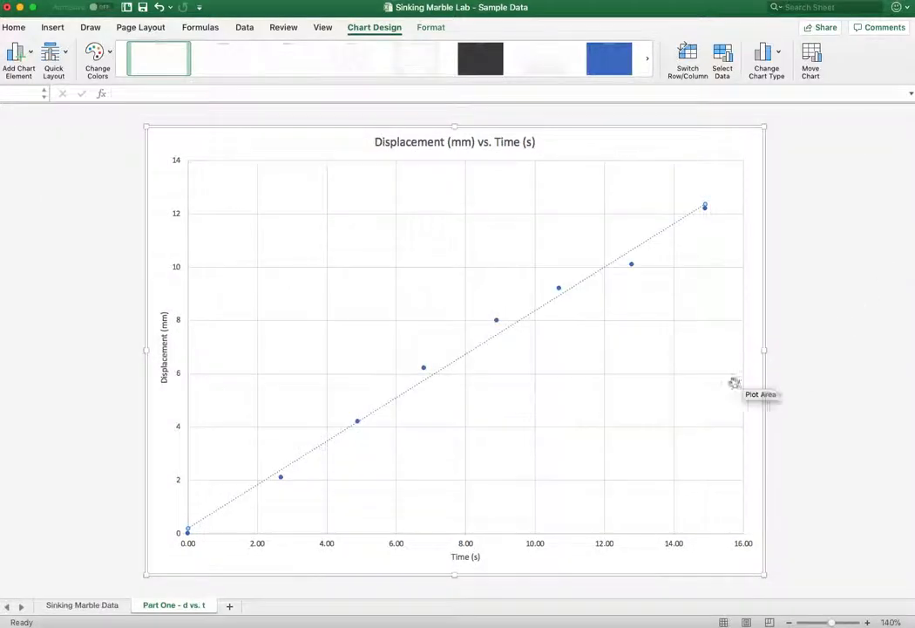
{"action": "left_click", "coordinate": [757, 424]}
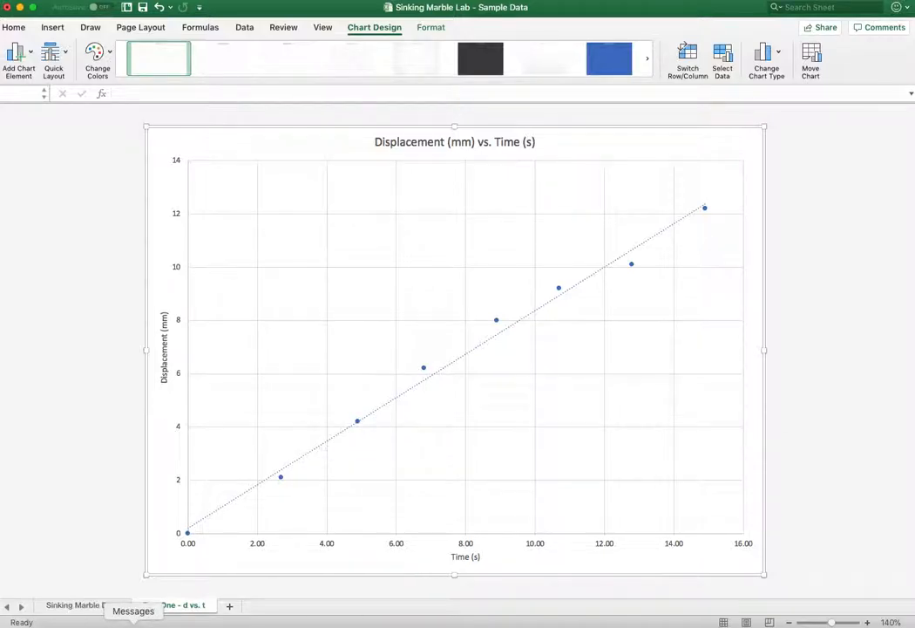
{"action": "left_click", "coordinate": [85, 607]}
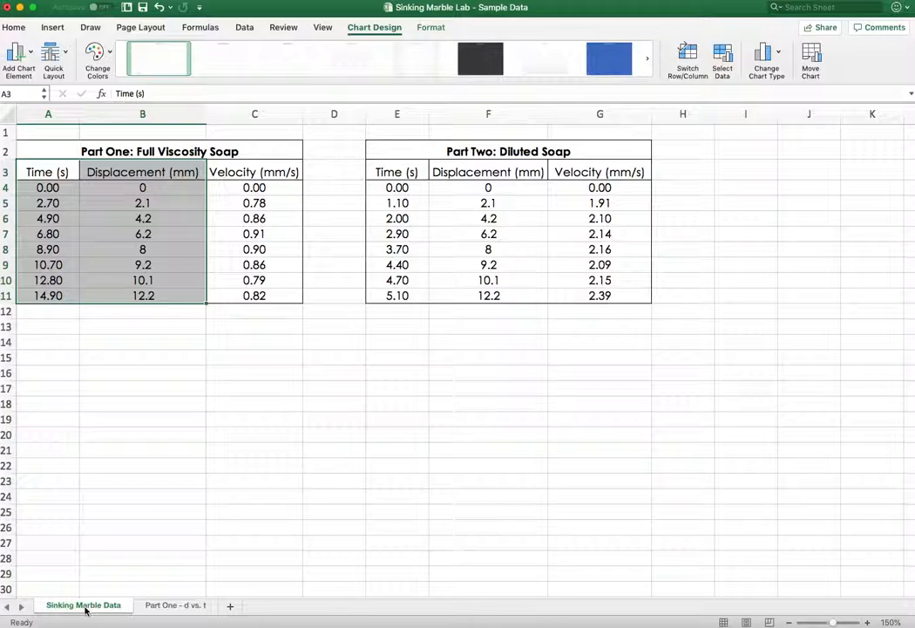
{"action": "left_click", "coordinate": [202, 325]}
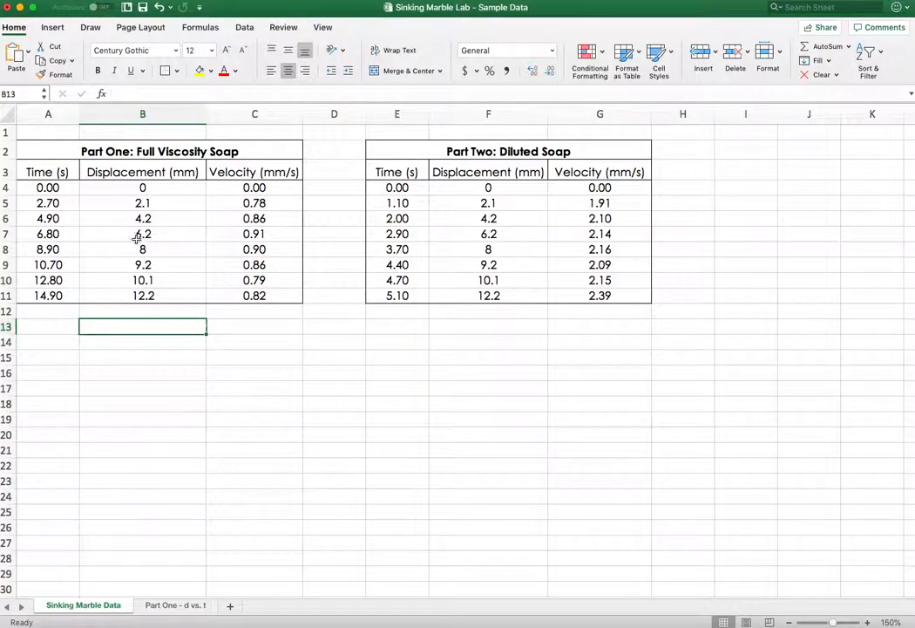
Insert a plain scatter chart of Part One velocity against time from A3:A11 and C3:C11, placed below the data tables
{"action": "left_click", "coordinate": [54, 173]}
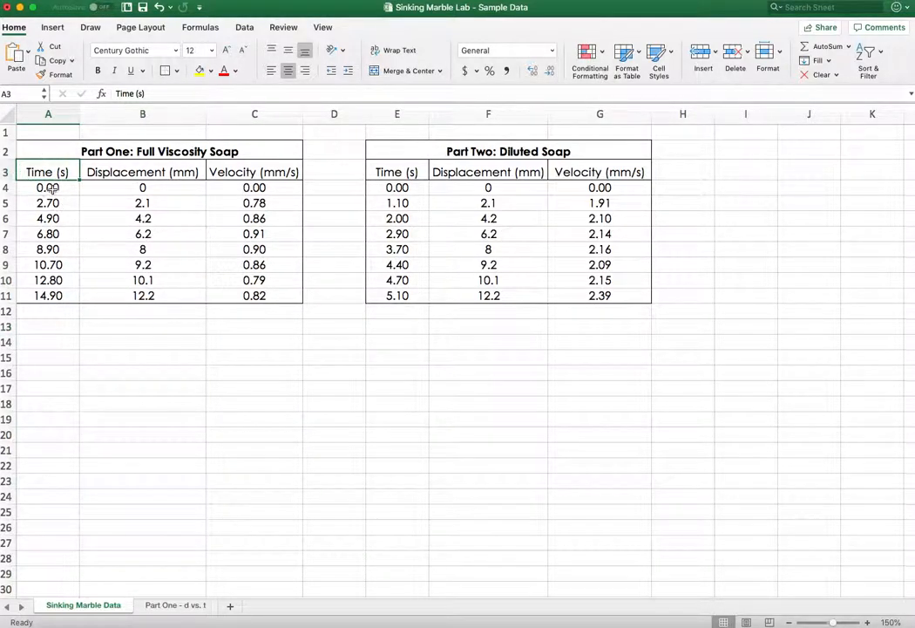
{"action": "left_click", "coordinate": [83, 203]}
{"action": "left_click_drag", "start_coordinate": [50, 174], "coordinate": [64, 297]}
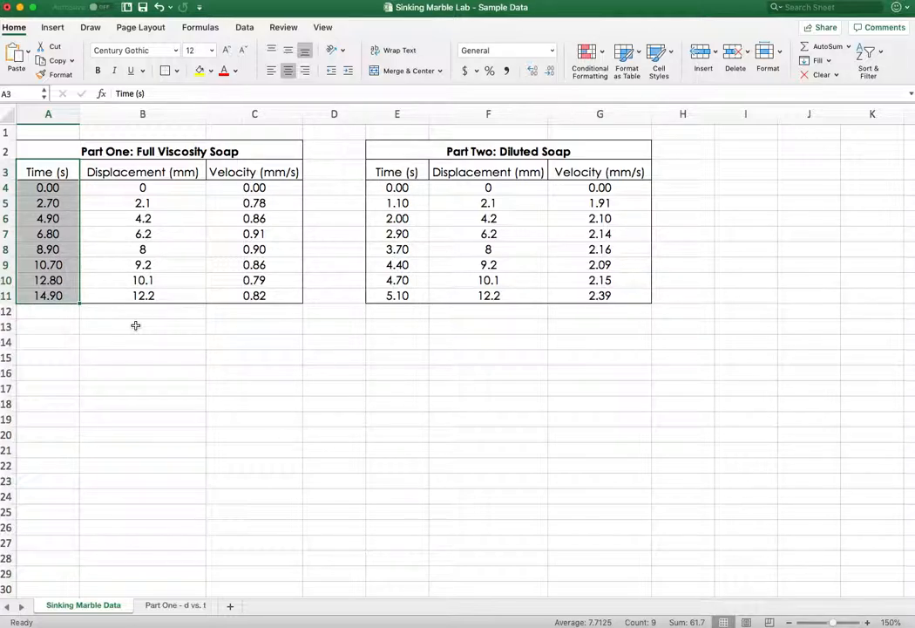
{"action": "left_click_drag", "start_coordinate": [262, 174], "coordinate": [254, 298]}
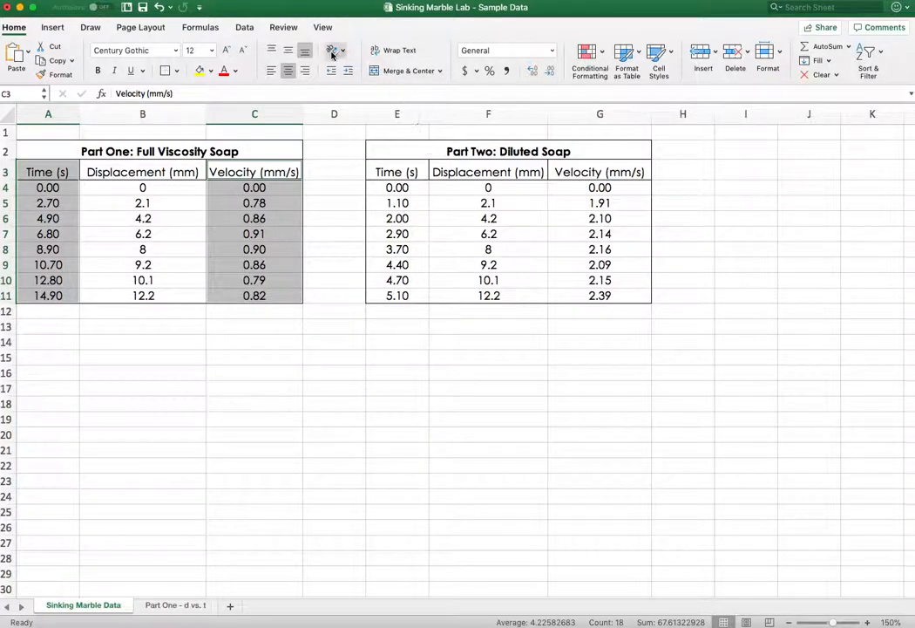
{"action": "left_click", "coordinate": [54, 27]}
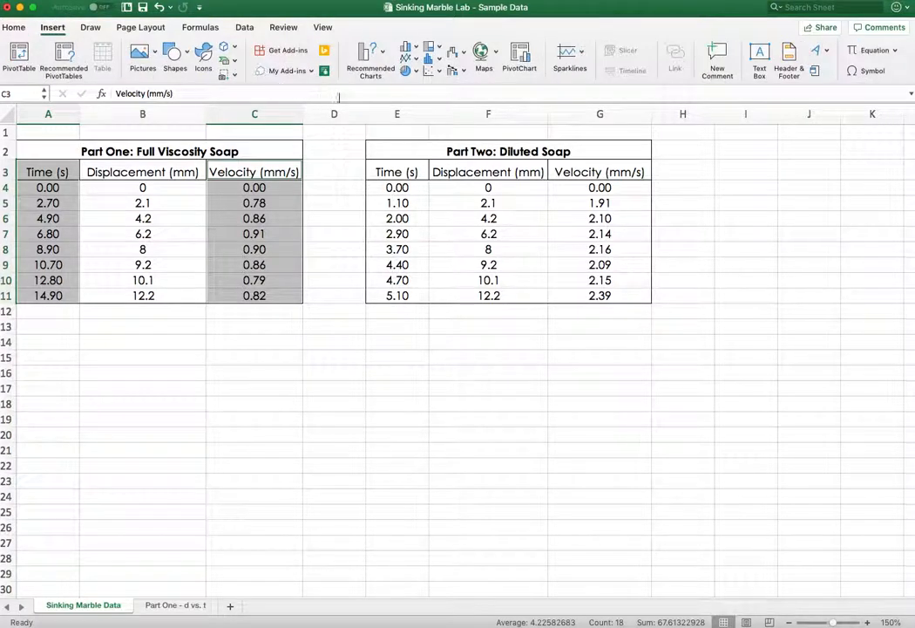
{"action": "left_click", "coordinate": [440, 73]}
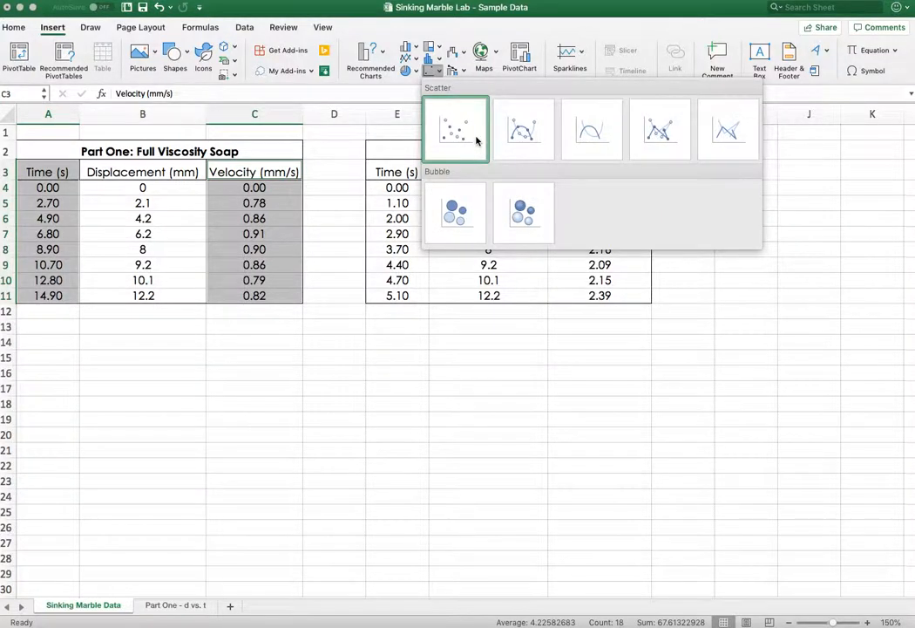
{"action": "left_click", "coordinate": [476, 140]}
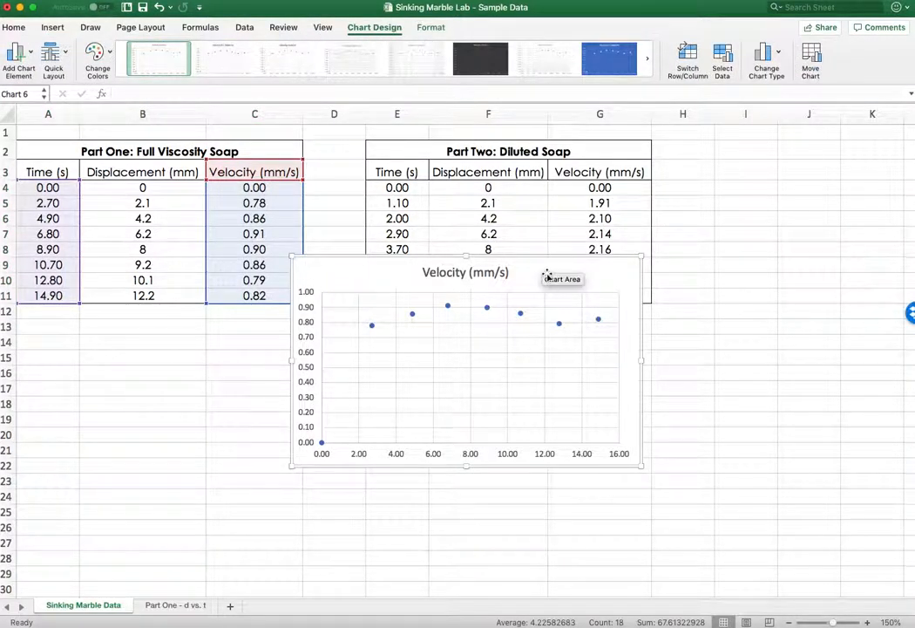
{"action": "left_click_drag", "start_coordinate": [526, 271], "coordinate": [677, 341]}
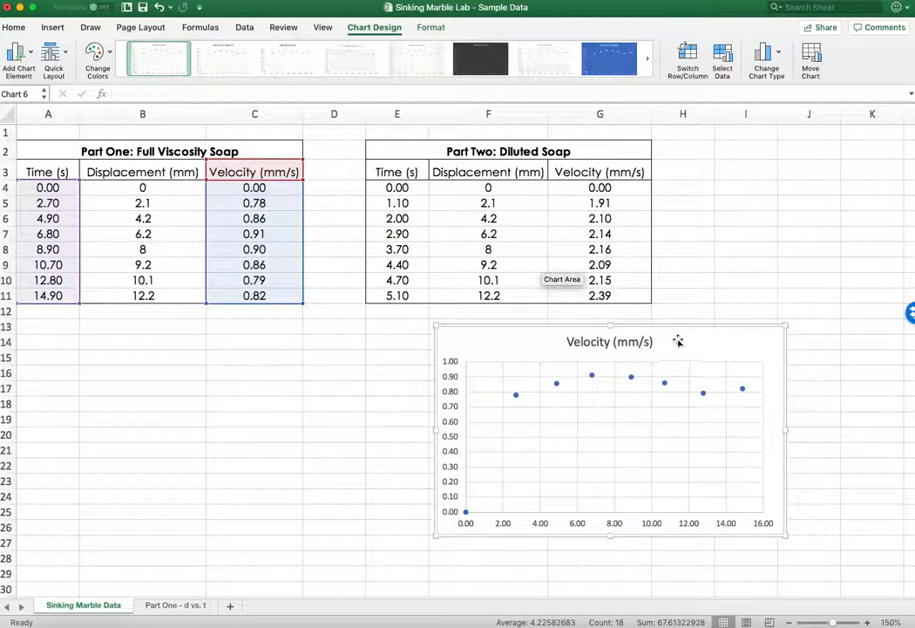
Move the velocity chart to a new sheet named "Part One - v vs. t" and place that sheet after "Part One - d vs. t"
{"action": "right_click", "coordinate": [681, 350]}
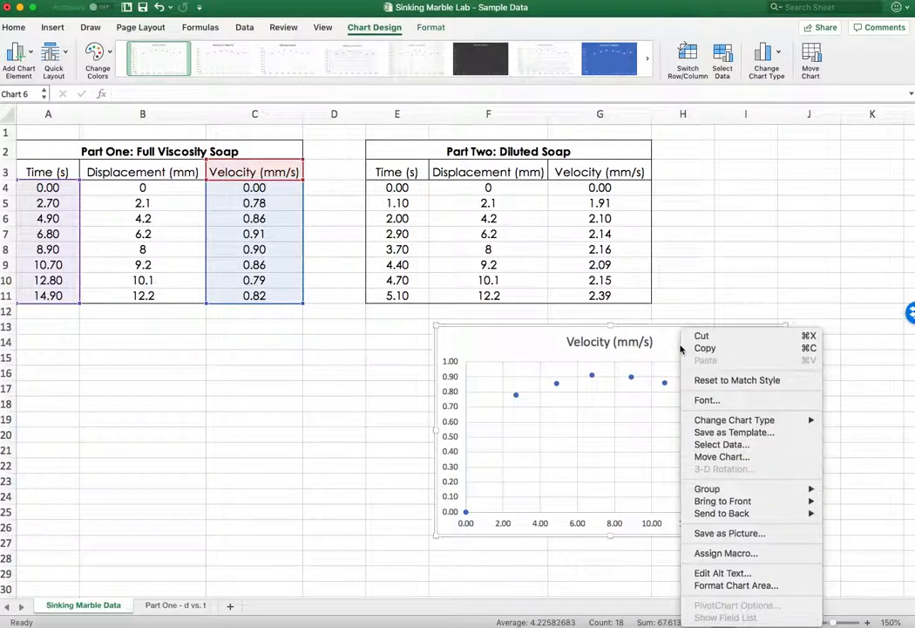
{"action": "left_click", "coordinate": [720, 458]}
{"action": "left_click", "coordinate": [380, 178]}
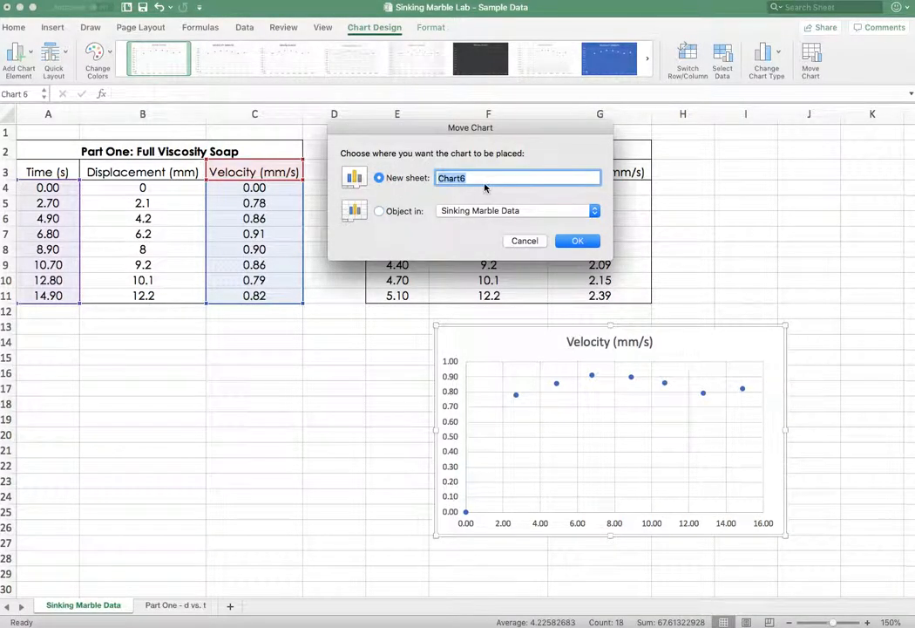
{"action": "type", "text": "Part One - v vs. t"}
{"action": "left_click", "coordinate": [577, 240]}
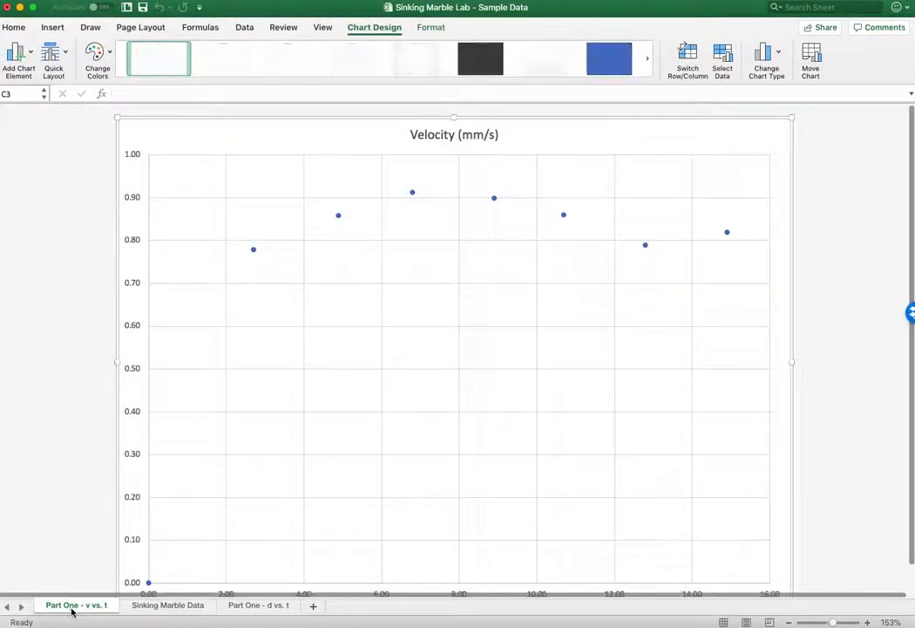
{"action": "left_click_drag", "start_coordinate": [71, 611], "coordinate": [306, 606]}
Change the velocity chart's title to "Velocity (mm/s) vs. Time (s)"
{"action": "left_click", "coordinate": [480, 137]}
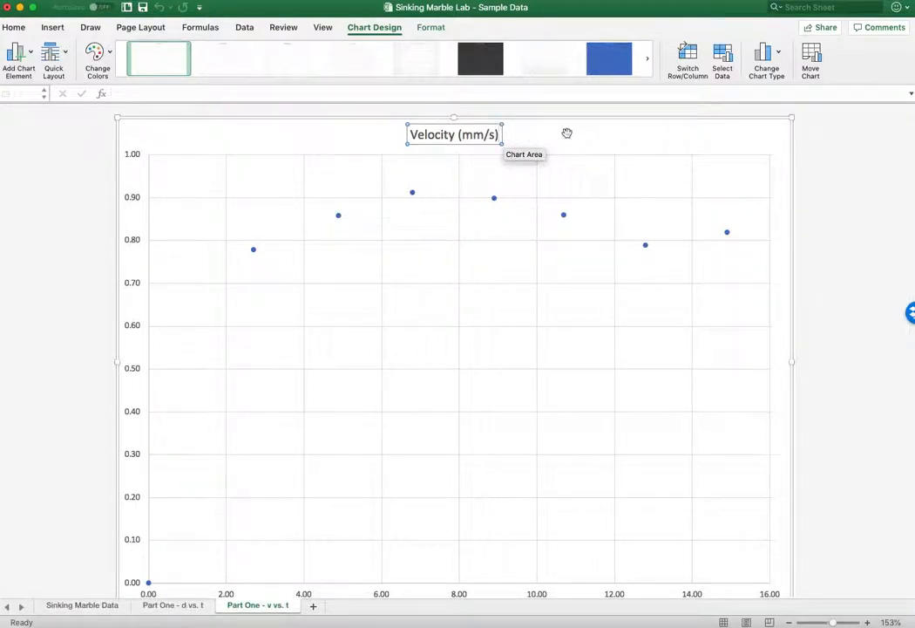
{"action": "type", "text": "vs. Time "}
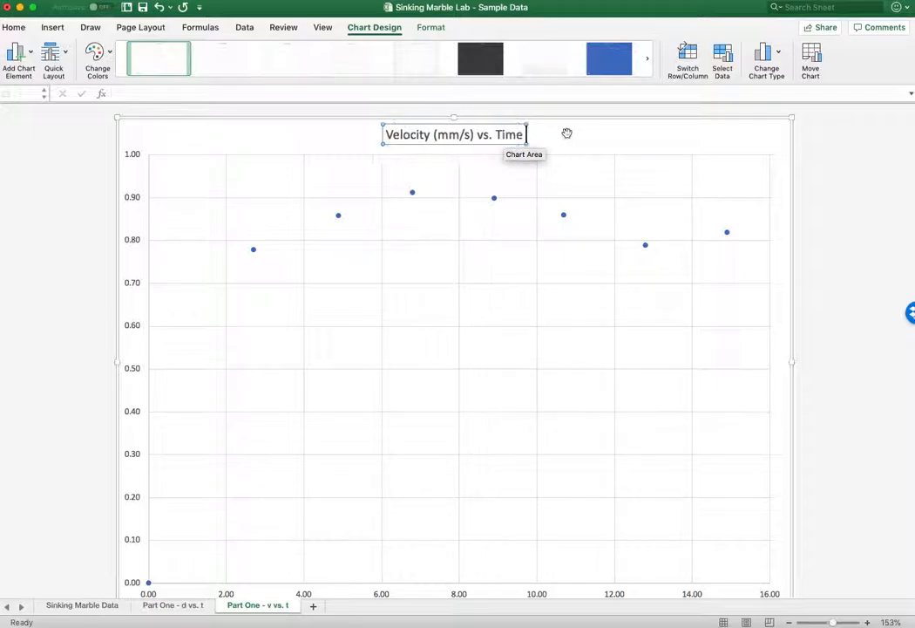
{"action": "type", "text": "(s)"}
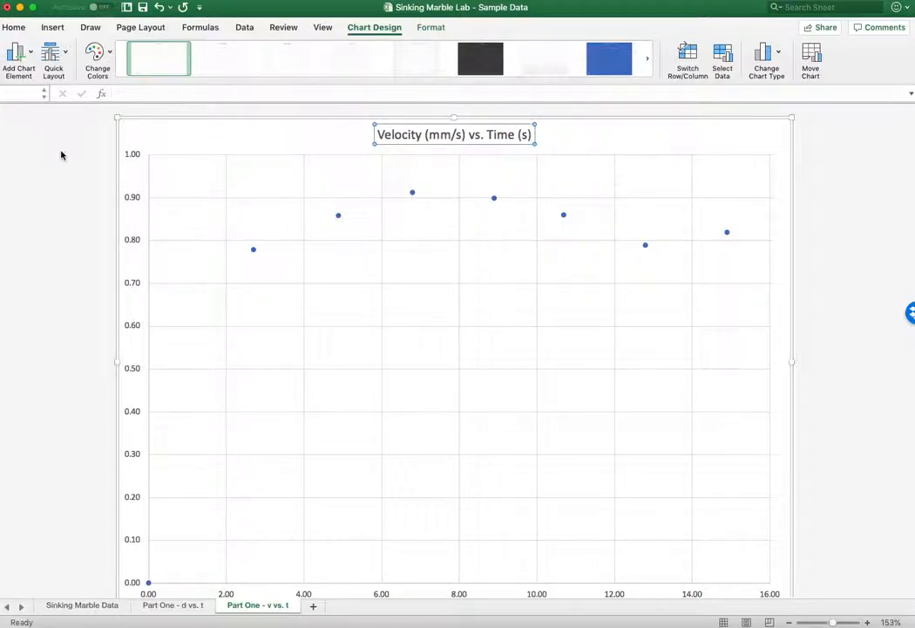
{"action": "left_click", "coordinate": [184, 137]}
Add a primary horizontal axis title reading "Time (s)" to the velocity chart
{"action": "left_click", "coordinate": [381, 30]}
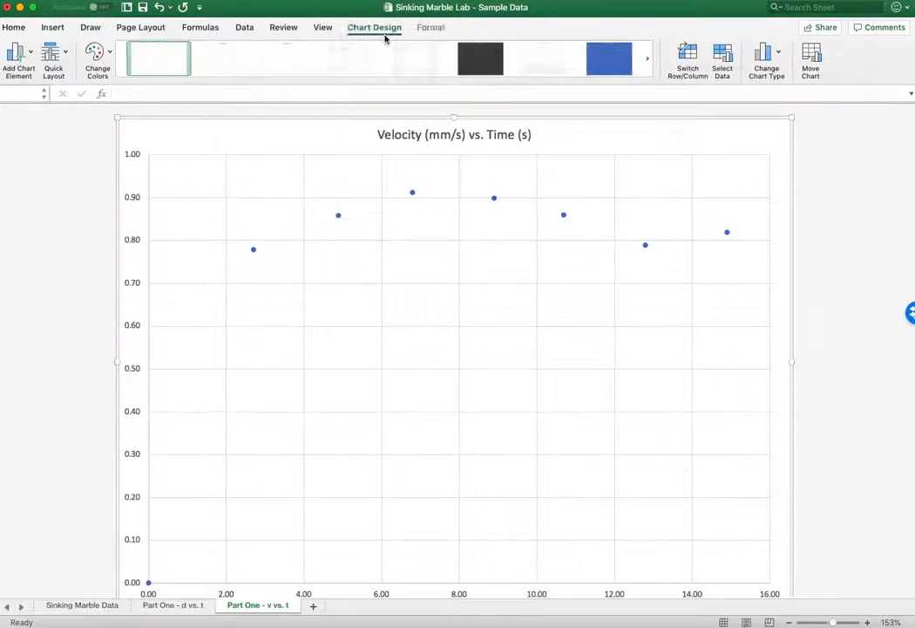
{"action": "left_click", "coordinate": [30, 59]}
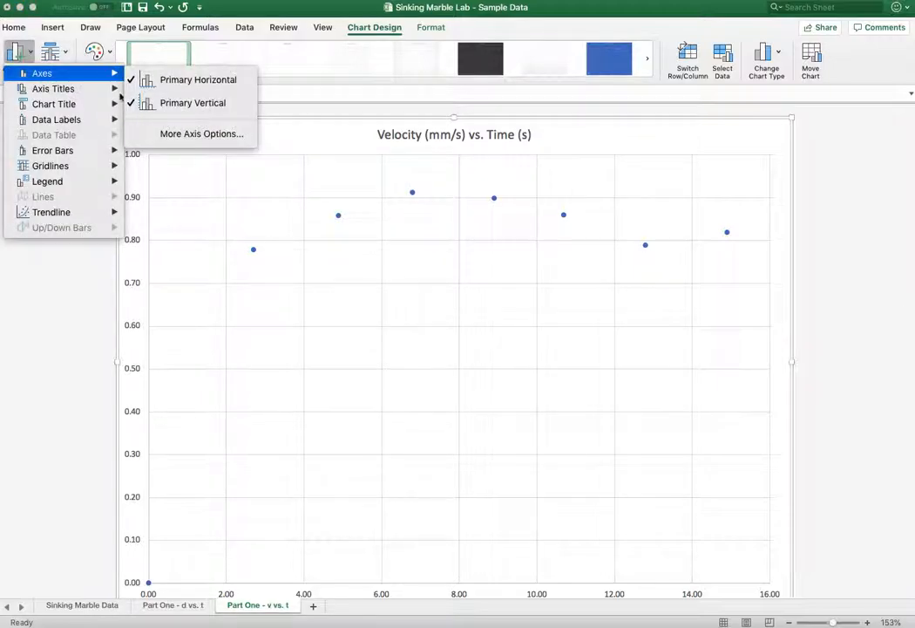
{"action": "mouse_move", "coordinate": [105, 96]}
{"action": "left_click", "coordinate": [198, 95]}
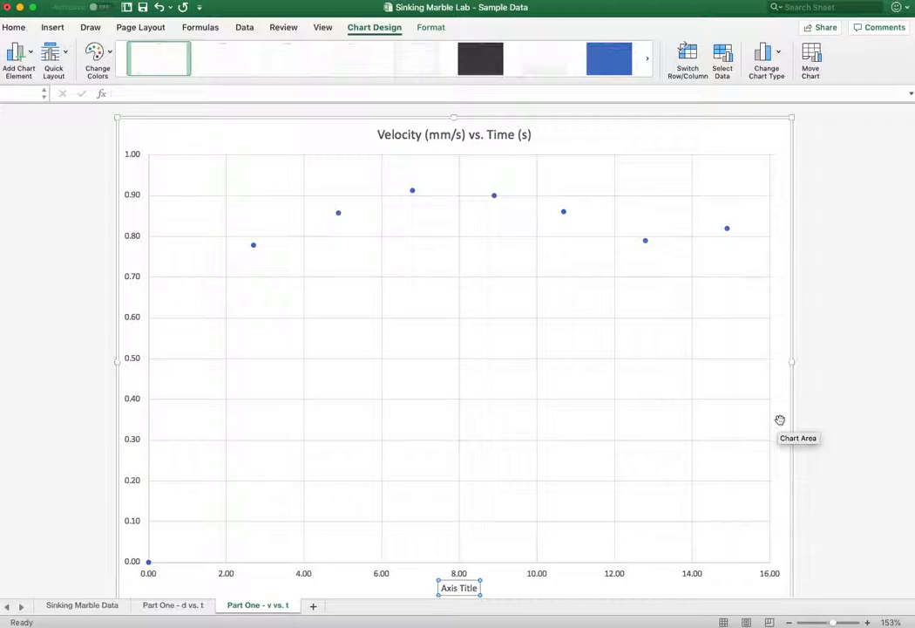
{"action": "type", "text": "Time"}
{"action": "key", "text": "Delete"}
{"action": "key", "text": "Delete"}
{"action": "key", "text": "Delete"}
{"action": "key", "text": "Delete"}
{"action": "key", "text": "Delete"}
{"action": "key", "text": "Delete"}
{"action": "key", "text": "Delete"}
{"action": "type", "text": "(s)"}
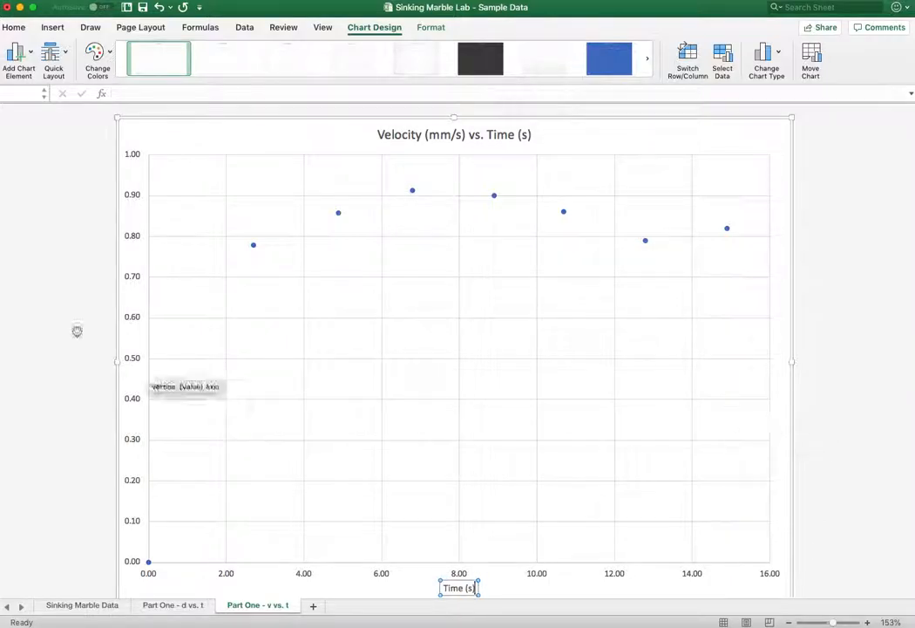
Add a primary vertical axis title reading "Displacement (mm)" to the velocity chart
{"action": "left_click", "coordinate": [16, 57]}
{"action": "mouse_move", "coordinate": [66, 89]}
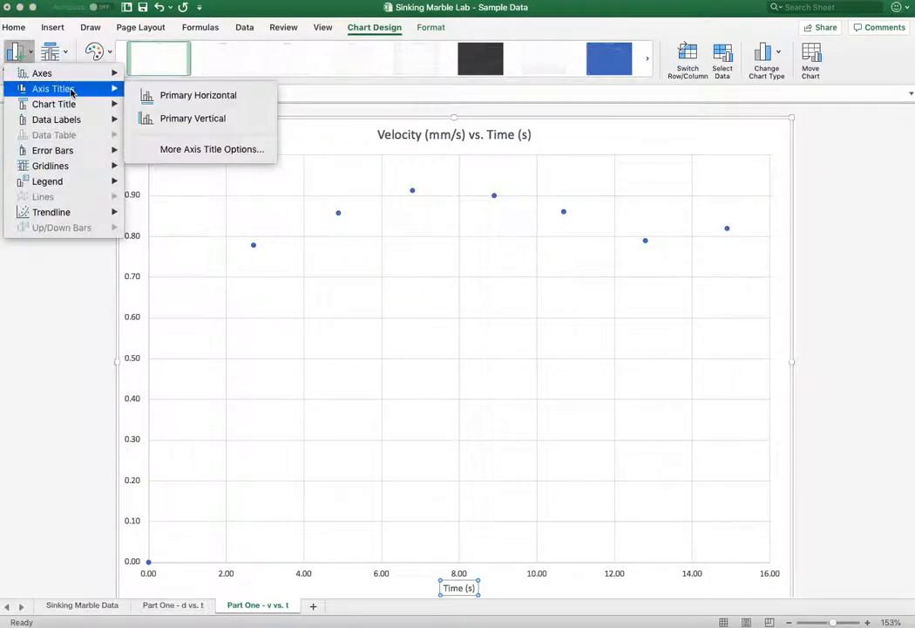
{"action": "left_click", "coordinate": [207, 118]}
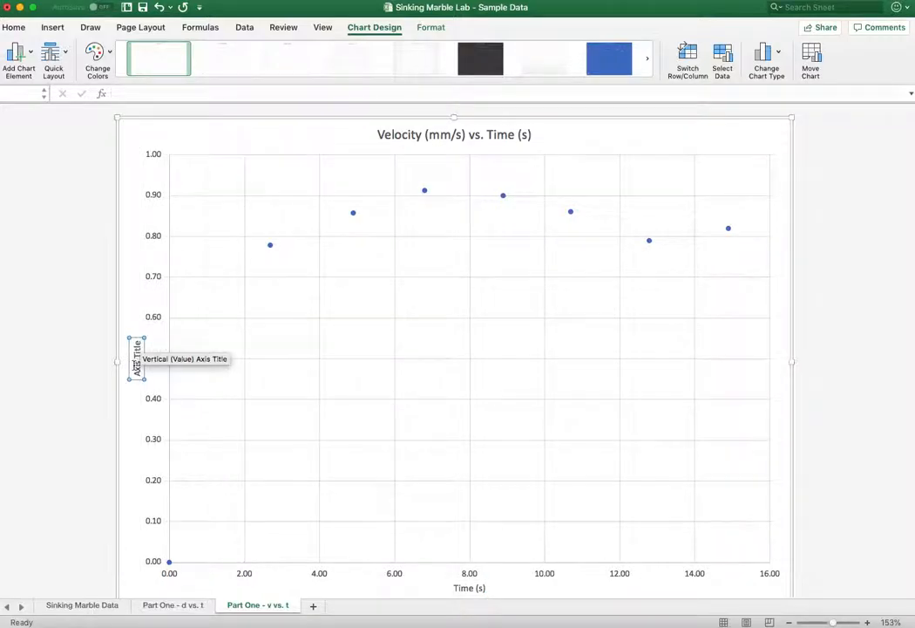
{"action": "type", "text": "Displacement"}
{"action": "key", "text": "Delete"}
{"action": "key", "text": "Delete"}
{"action": "key", "text": "Delete"}
{"action": "key", "text": "Delete"}
{"action": "key", "text": "Delete"}
{"action": "key", "text": "Delete"}
{"action": "key", "text": "Delete"}
{"action": "key", "text": "Delete"}
{"action": "key", "text": "Delete"}
{"action": "key", "text": "Delete"}
{"action": "type", "text": "(mm)"}
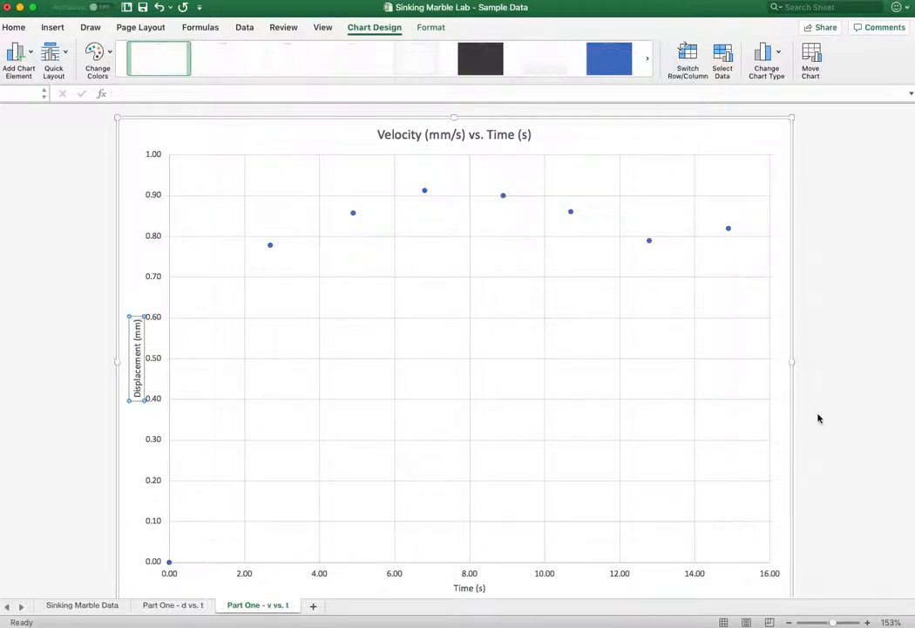
{"action": "left_click", "coordinate": [796, 421]}
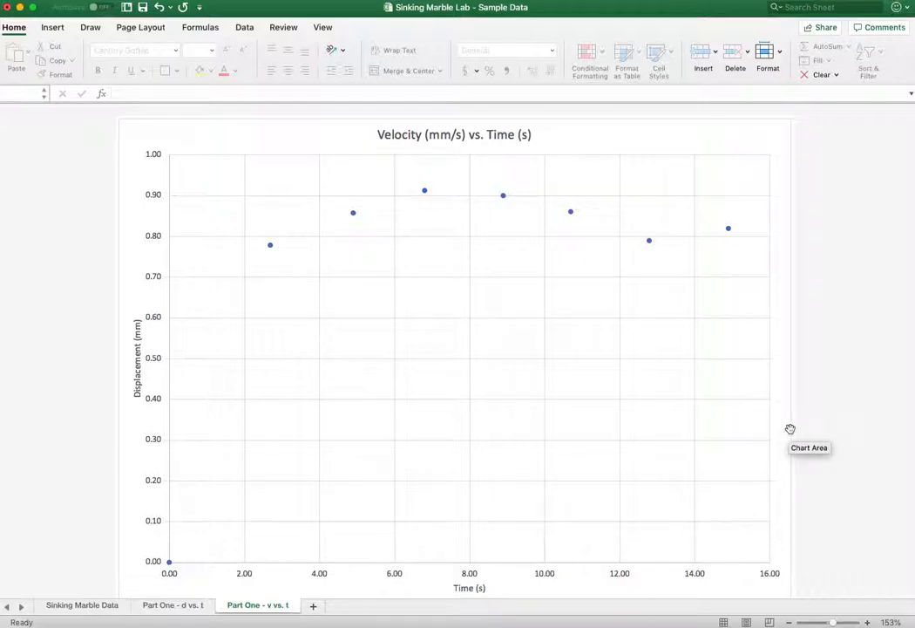
Add a linear trendline to the velocity data series and close its formatting options
{"action": "left_click", "coordinate": [649, 242]}
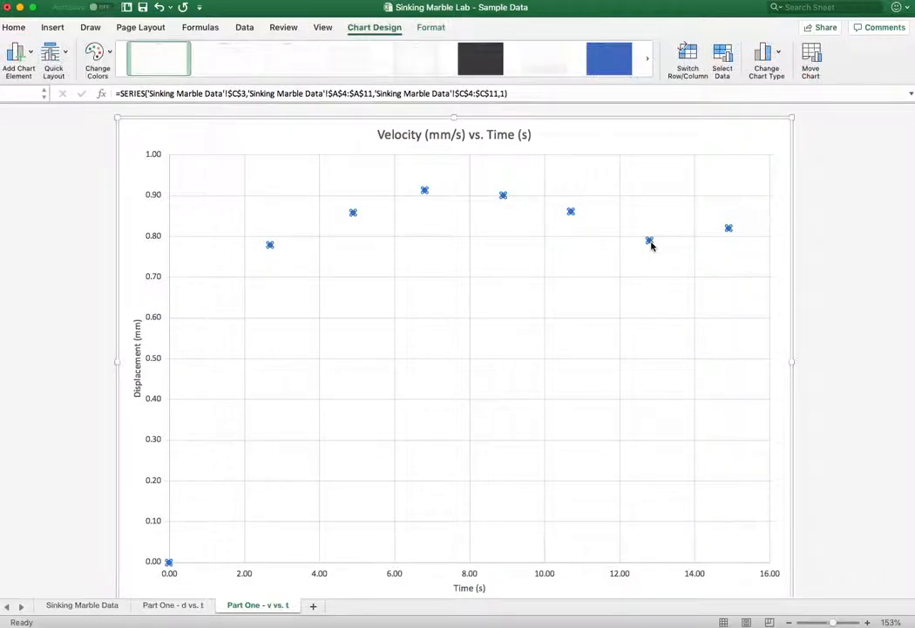
{"action": "right_click", "coordinate": [650, 243]}
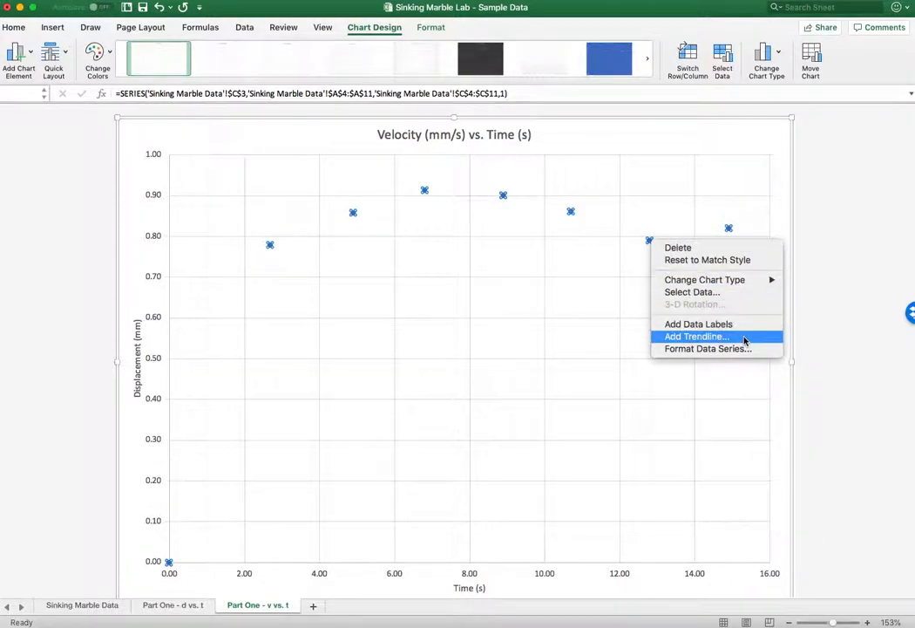
{"action": "left_click", "coordinate": [697, 336]}
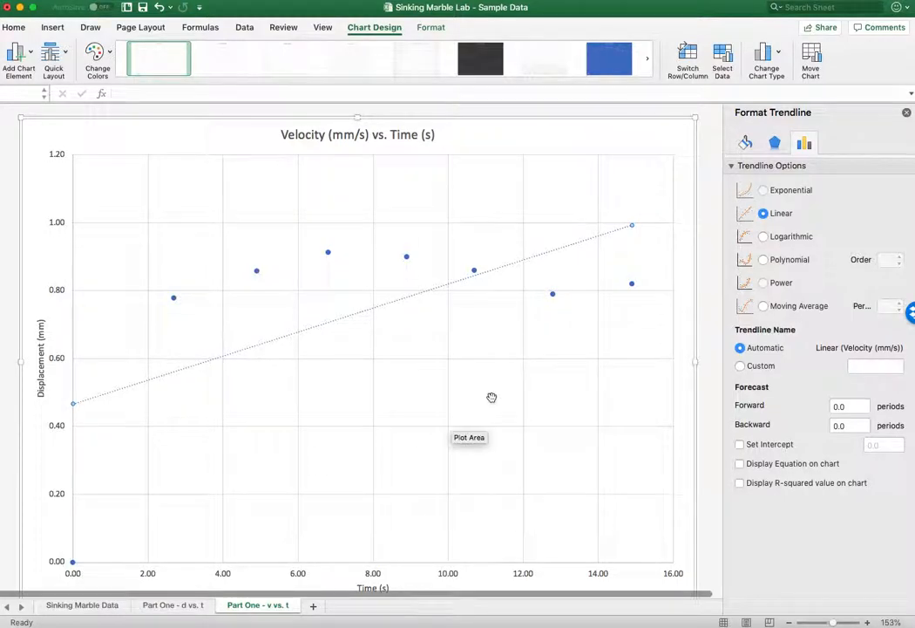
{"action": "left_click", "coordinate": [908, 114]}
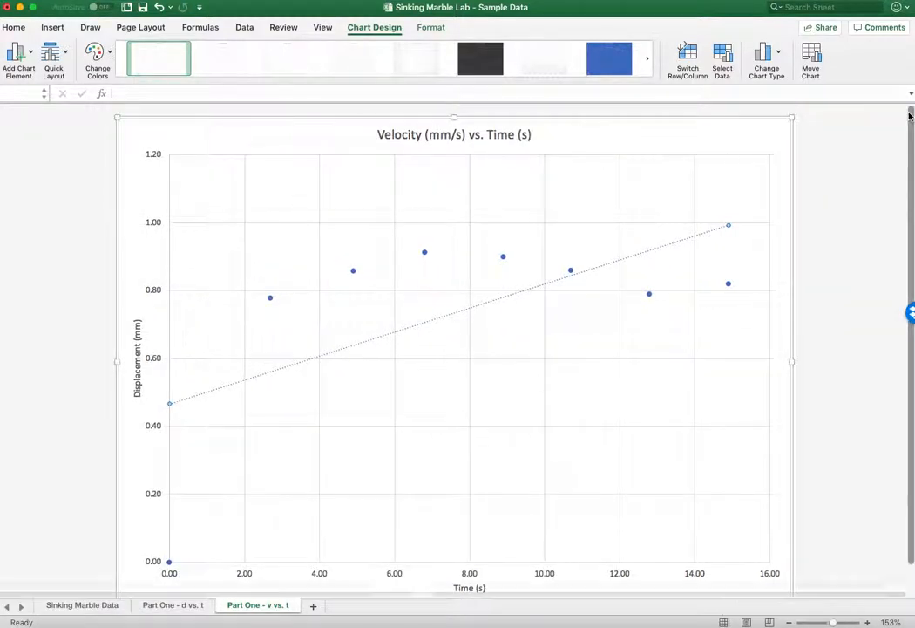
Set the X values of the chart's Velocity (mm/s) series to A5:A11 on the Sinking Marble Data sheet, excluding the zero time
{"action": "left_click", "coordinate": [728, 63]}
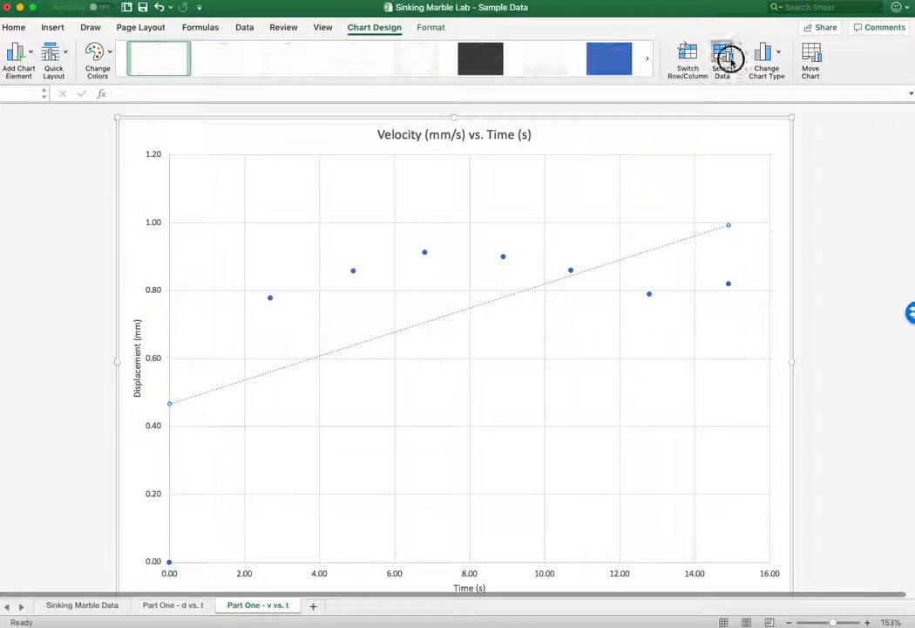
{"action": "left_click_drag", "start_coordinate": [522, 76], "coordinate": [758, 98]}
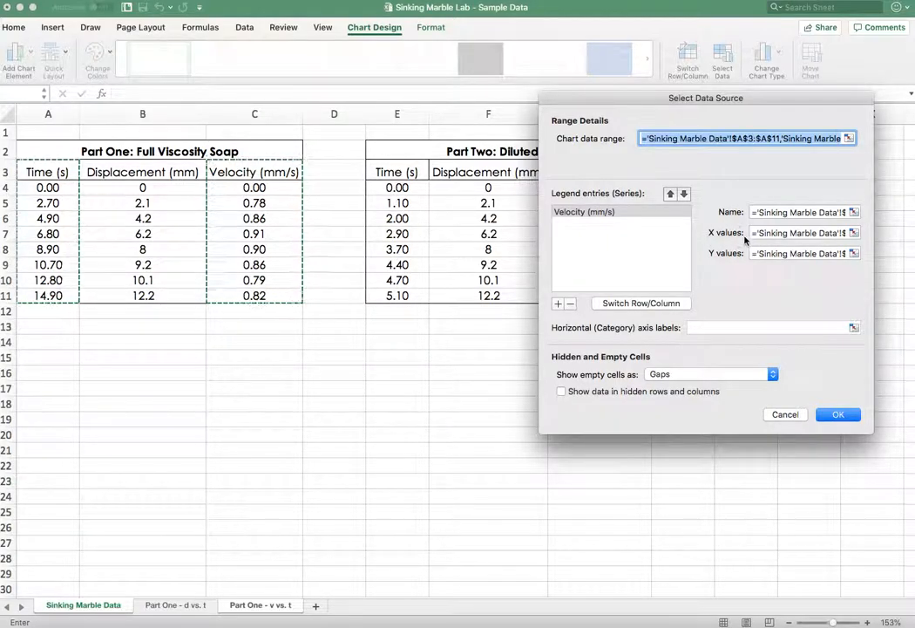
{"action": "left_click", "coordinate": [854, 234]}
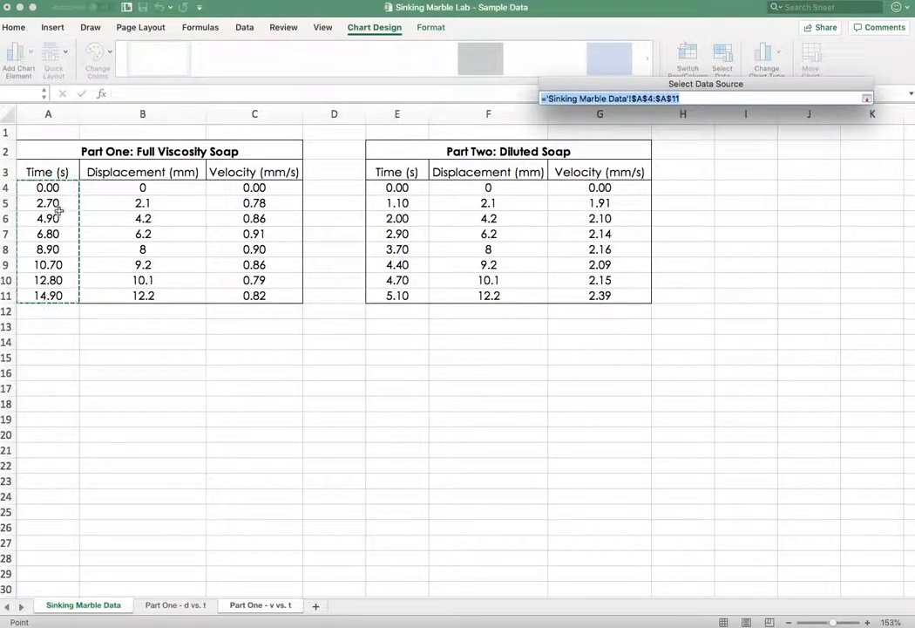
{"action": "left_click_drag", "start_coordinate": [58, 202], "coordinate": [55, 296]}
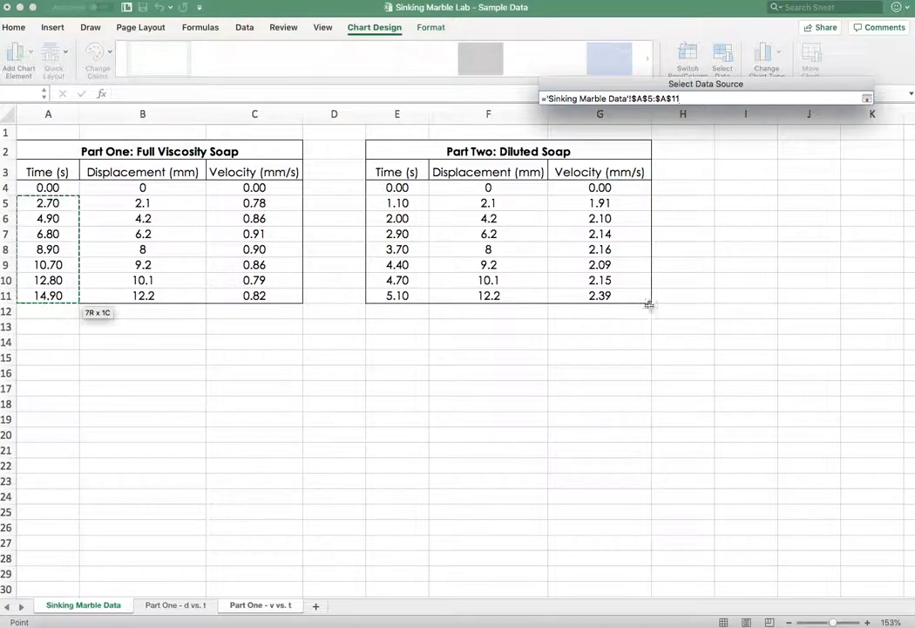
{"action": "left_click", "coordinate": [868, 99]}
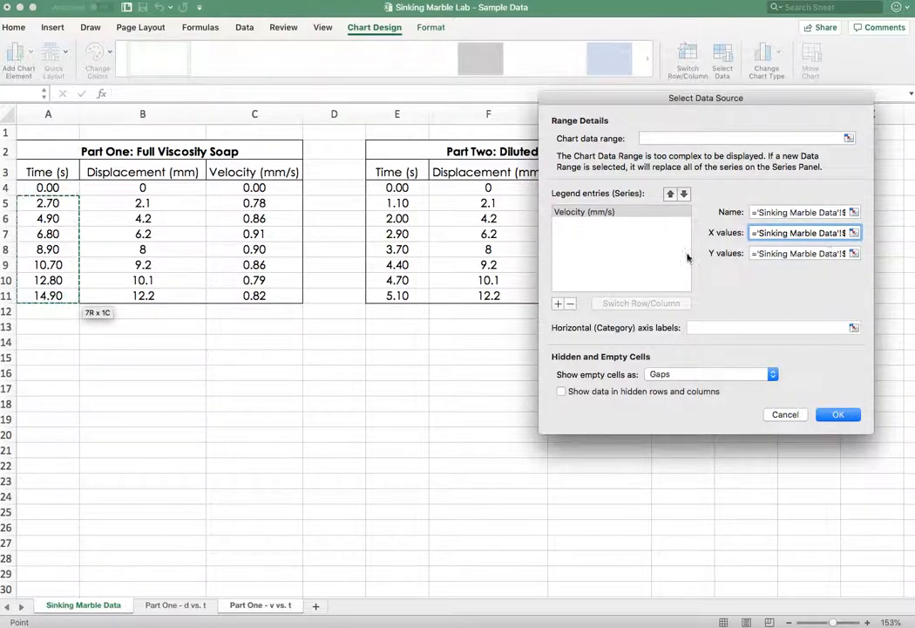
Set the Y values of the Velocity (mm/s) series to C5:C11 on the Sinking Marble Data sheet and apply the new data source
{"action": "left_click", "coordinate": [854, 253]}
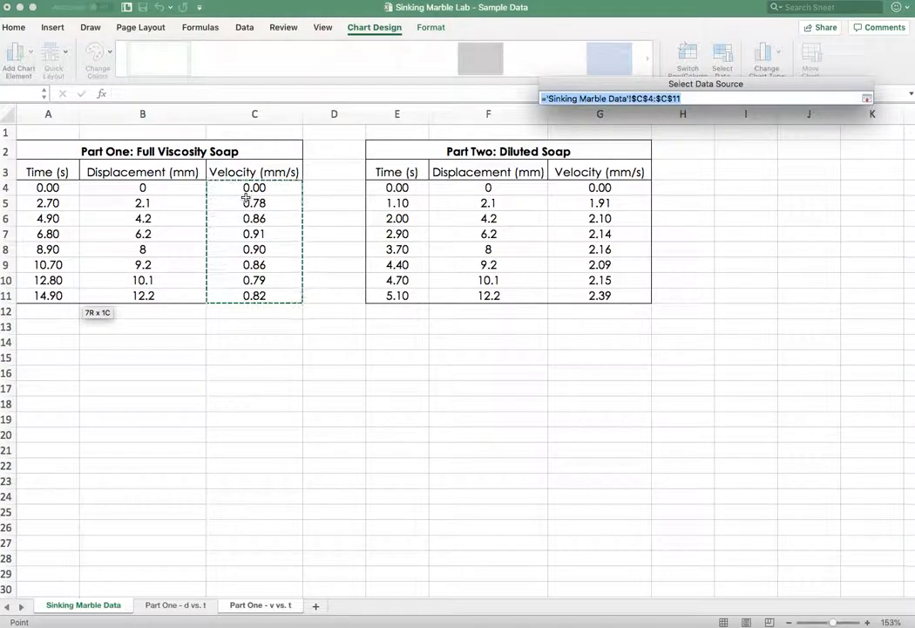
{"action": "left_click", "coordinate": [247, 203]}
{"action": "left_click_drag", "start_coordinate": [247, 206], "coordinate": [244, 294]}
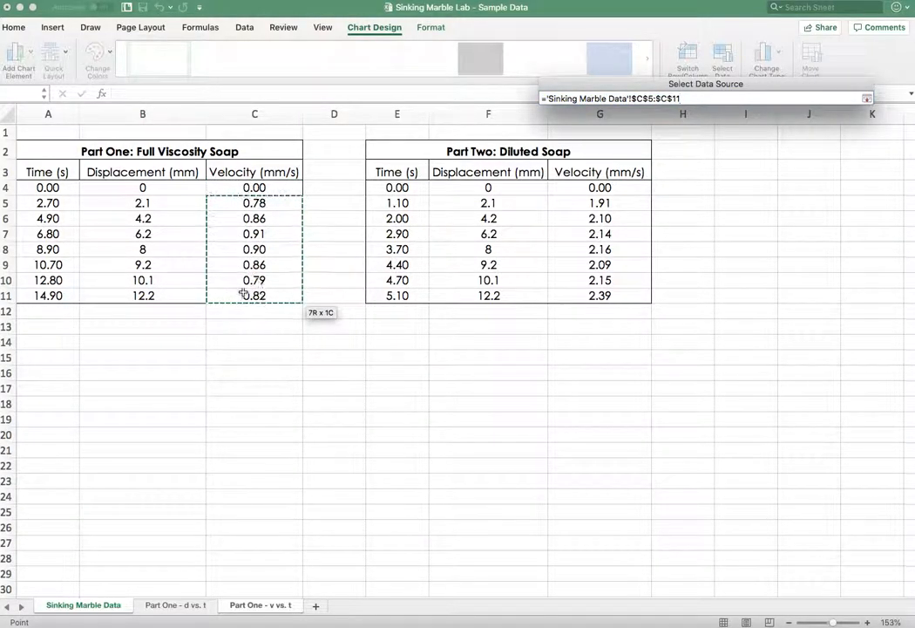
{"action": "left_click", "coordinate": [866, 99]}
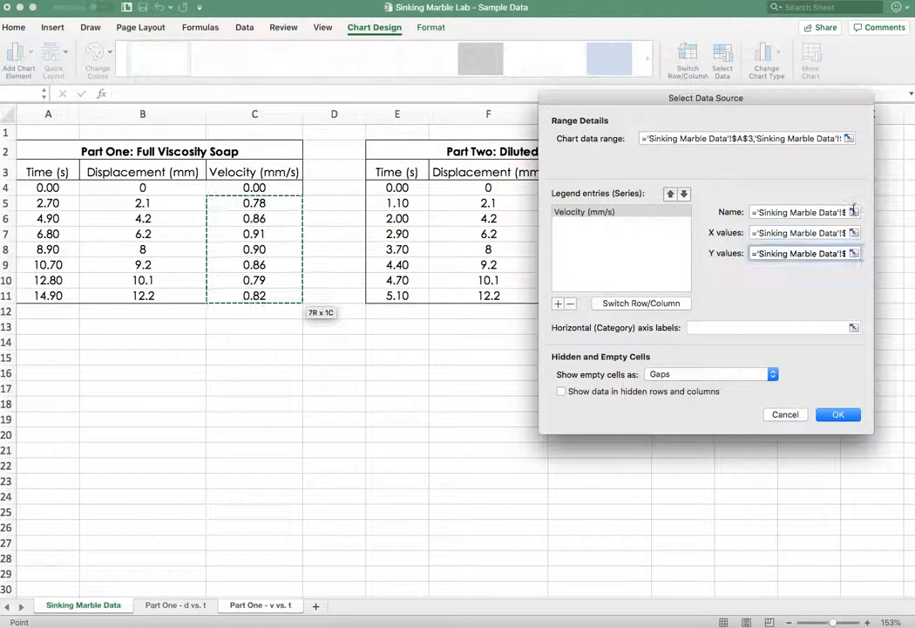
{"action": "left_click", "coordinate": [838, 414]}
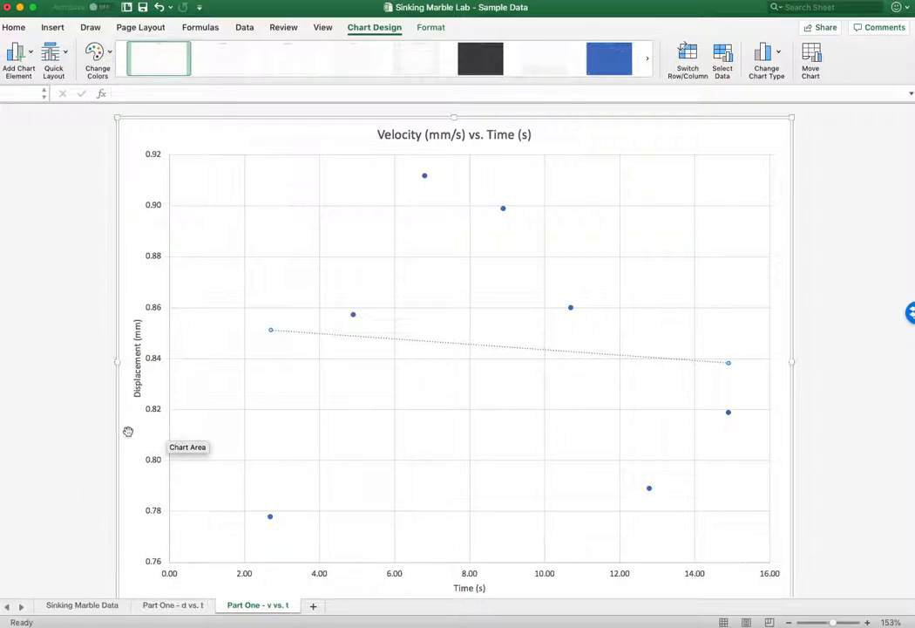
Set the vertical axis minimum bound of the velocity chart to 0, close the axis formatting options and deselect the chart
{"action": "double_click", "coordinate": [157, 410]}
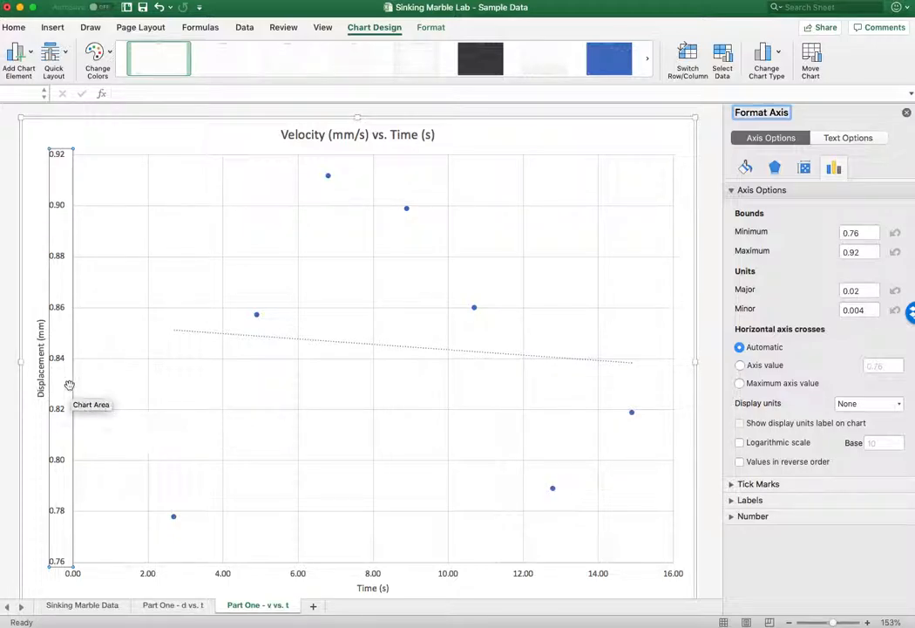
{"action": "left_click", "coordinate": [856, 232]}
{"action": "type", "text": "0"}
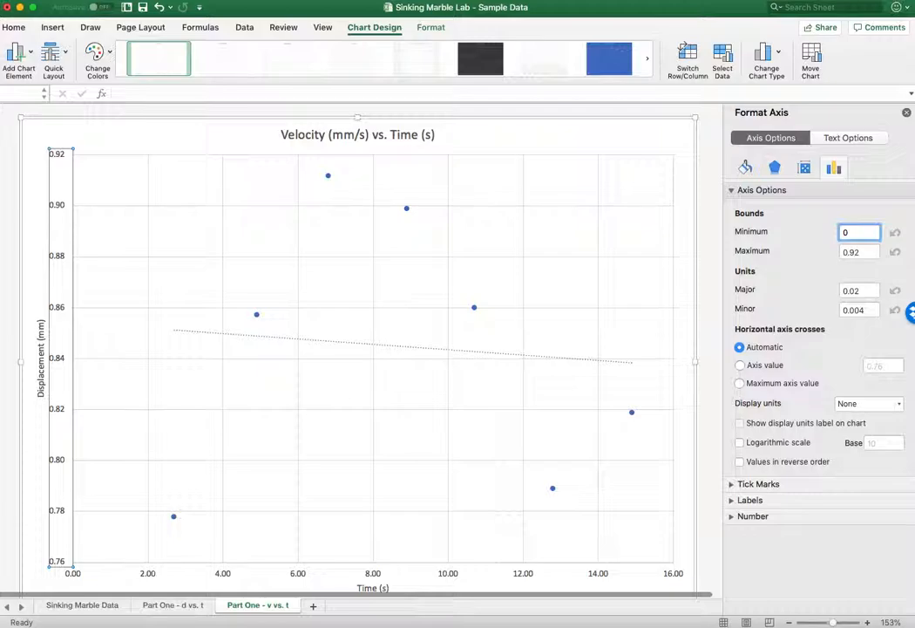
{"action": "key", "text": "Return"}
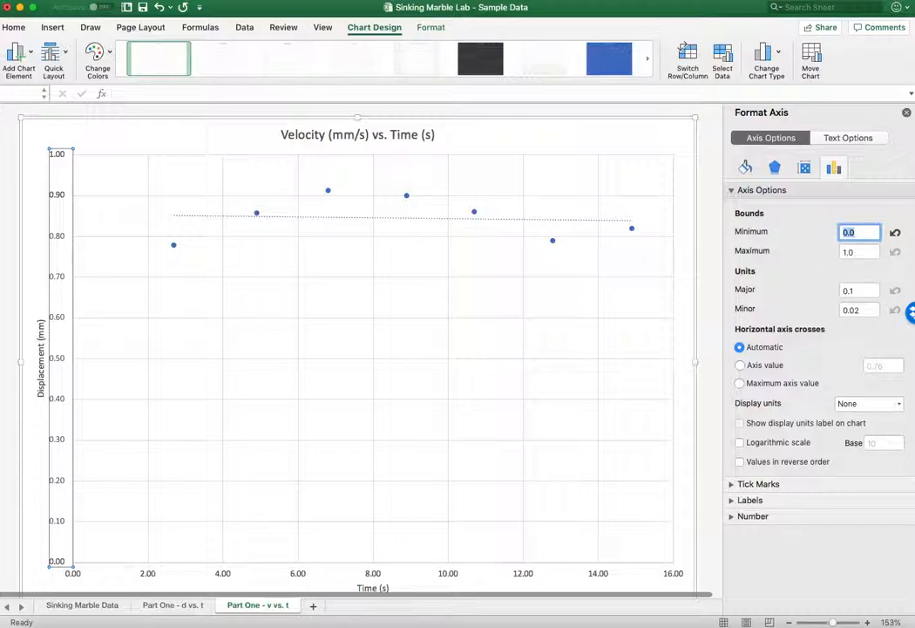
{"action": "left_click", "coordinate": [906, 113]}
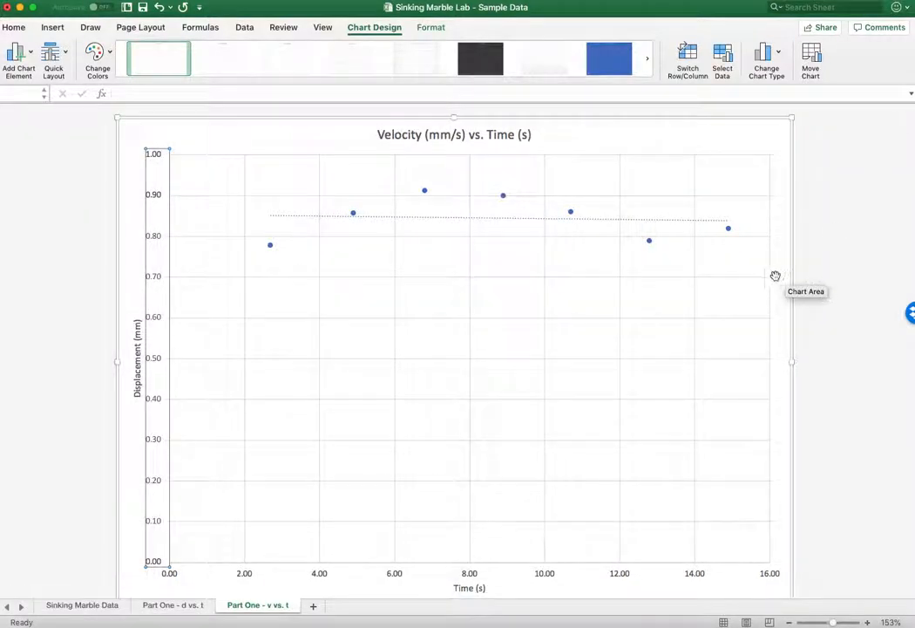
{"action": "left_click", "coordinate": [605, 223]}
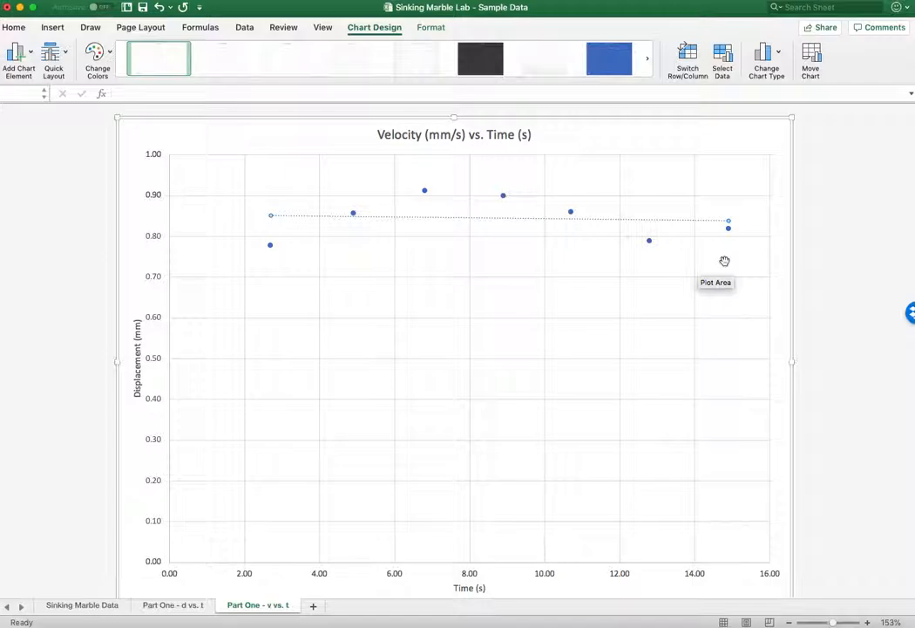
{"action": "left_click", "coordinate": [831, 364]}
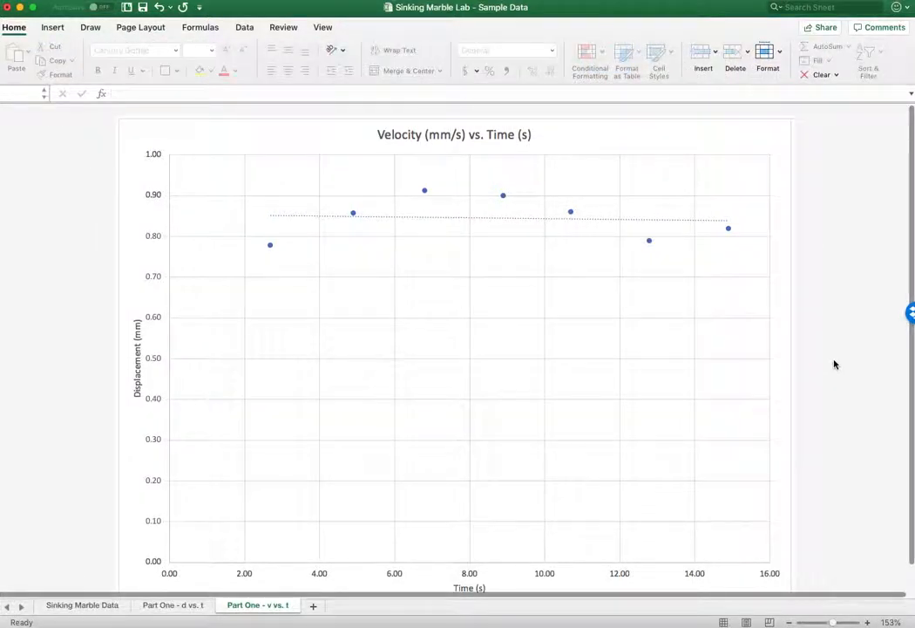